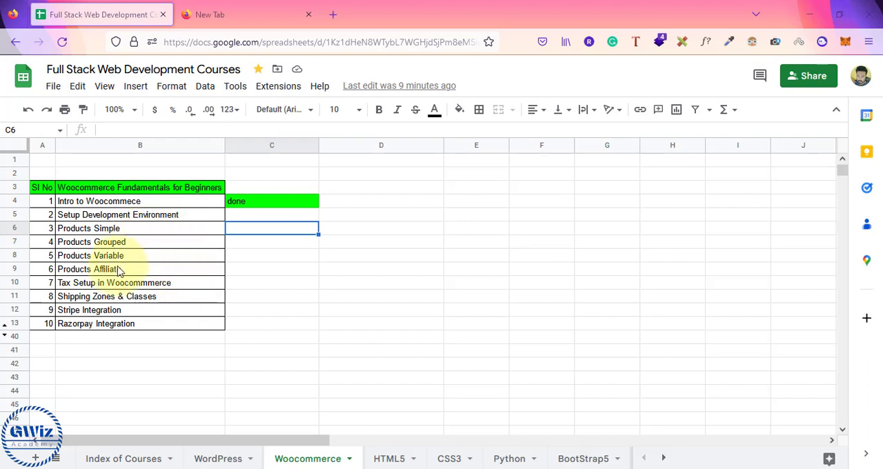
Step: Open gwizcourses.com in the empty browser tab and look through the blog's home page
click(156, 217)
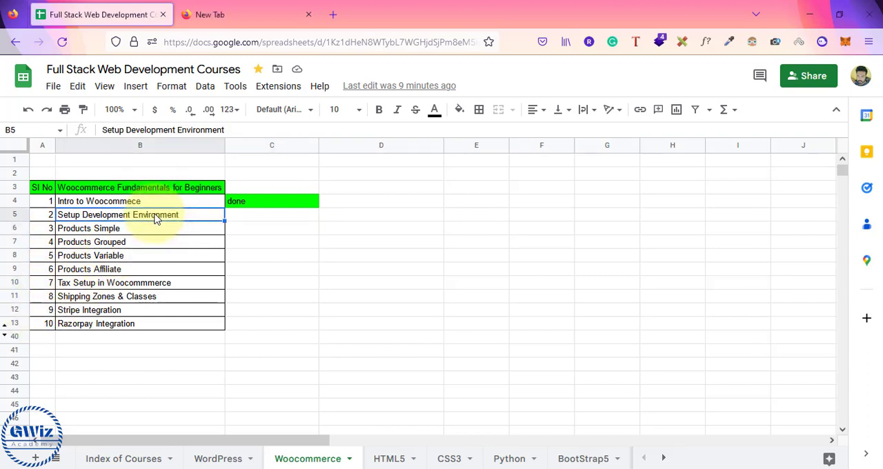
click(280, 15)
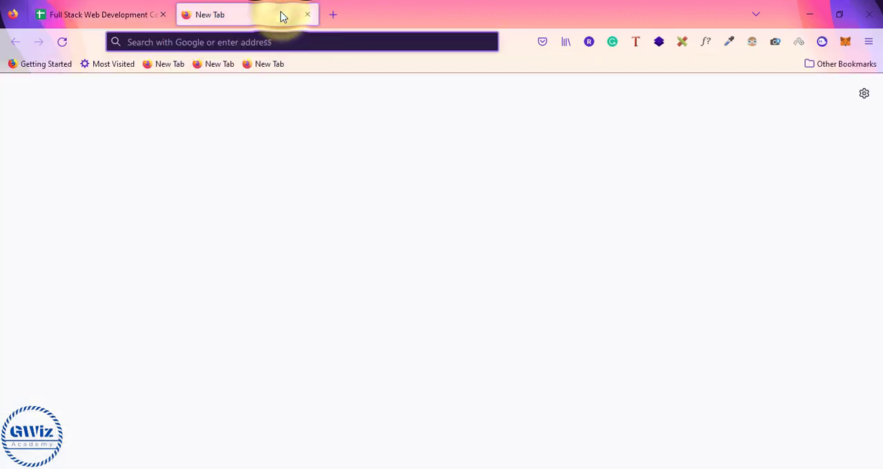
text(gwizc)
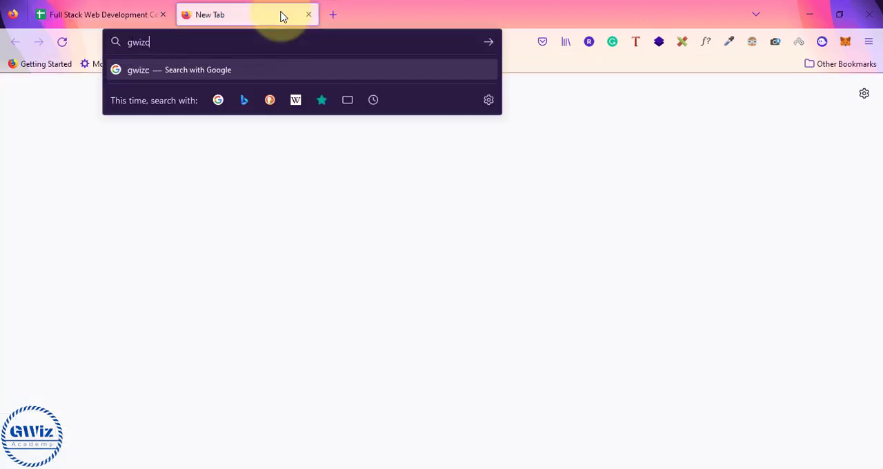
text(ourses.com)
key(Return)
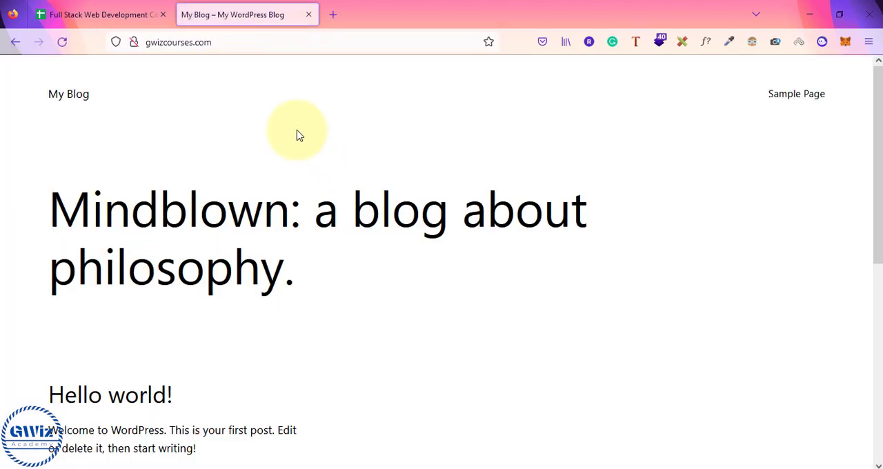
scroll(418, 302, down, 4)
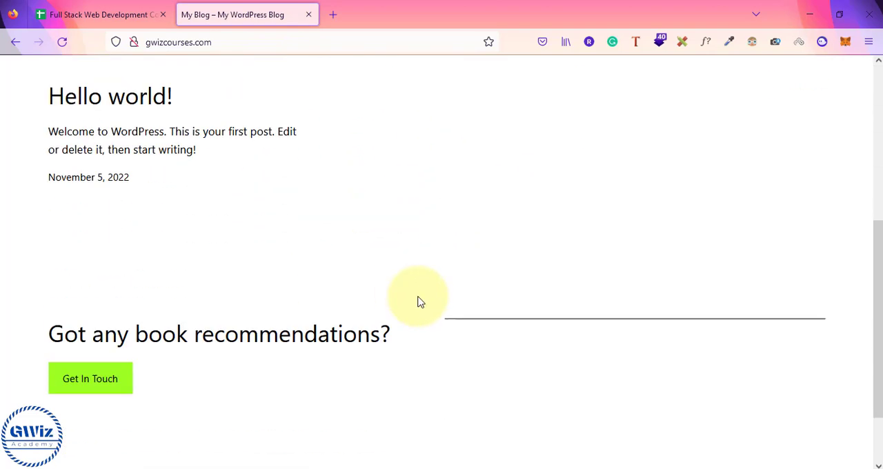
scroll(421, 302, up, 2)
scroll(414, 290, up, 2)
Step: Switch to the Notepad notes and review the local and cPanel options for installing WordPress
click(128, 16)
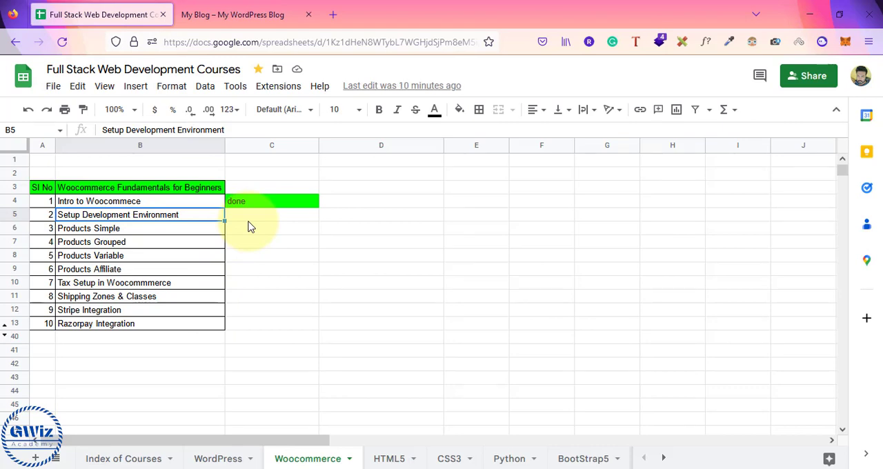
key(alt+Tab)
key(Tab)
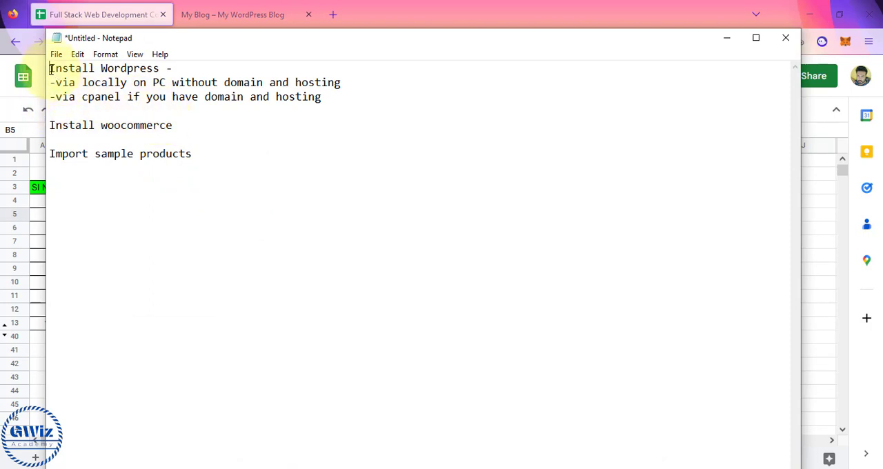
drag(51, 69, 169, 70)
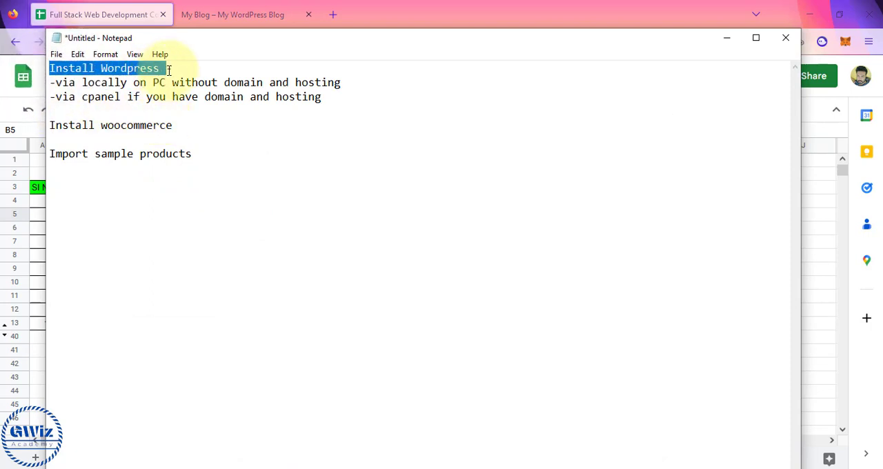
drag(55, 83, 343, 81)
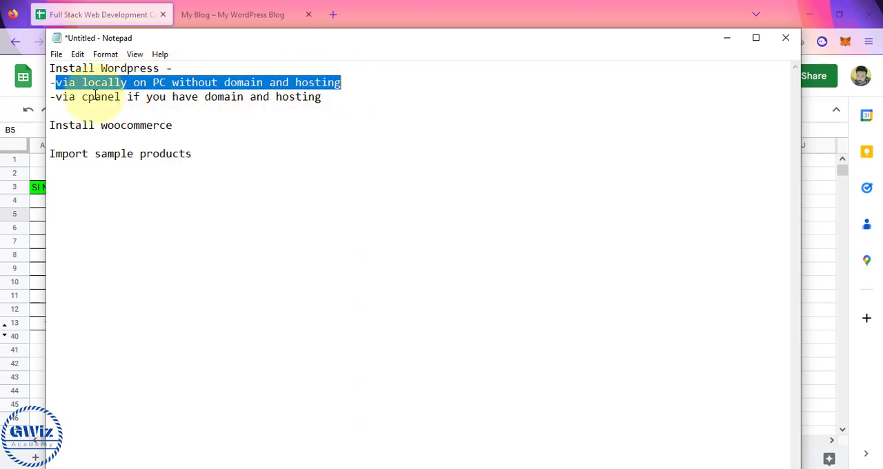
drag(209, 99, 324, 100)
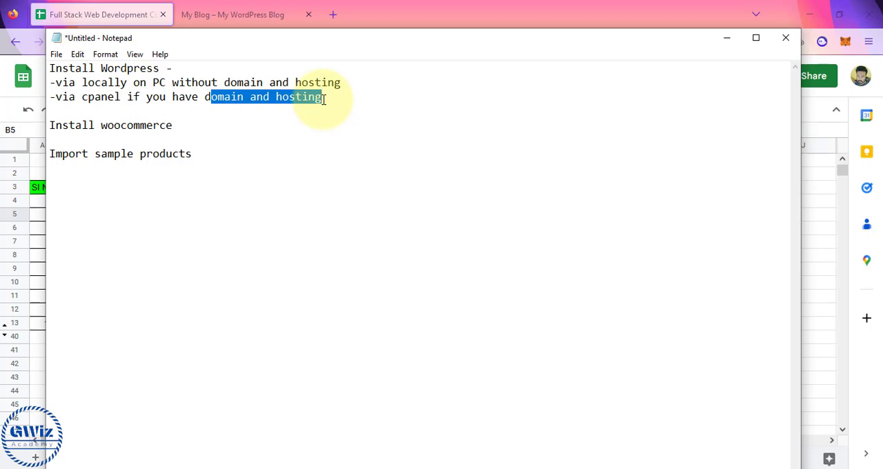
click(324, 99)
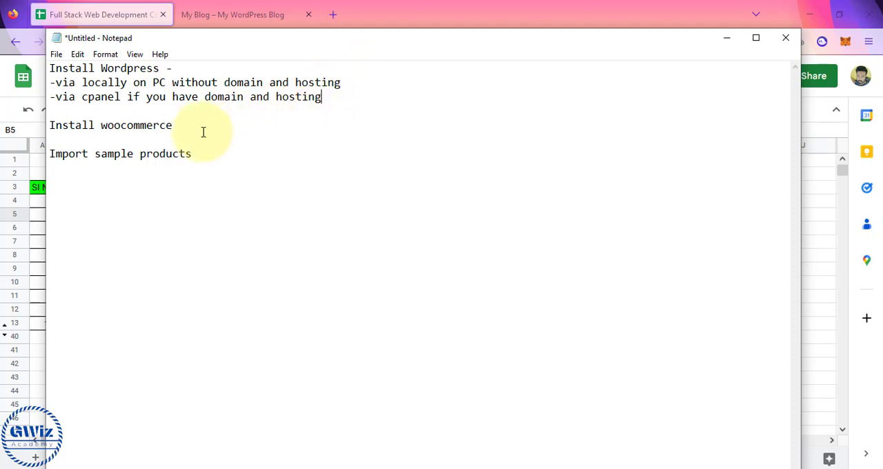
Step: Review the remaining setup tasks in the notes, highlighting the lines on installing WooCommerce and importing sample products
click(175, 126)
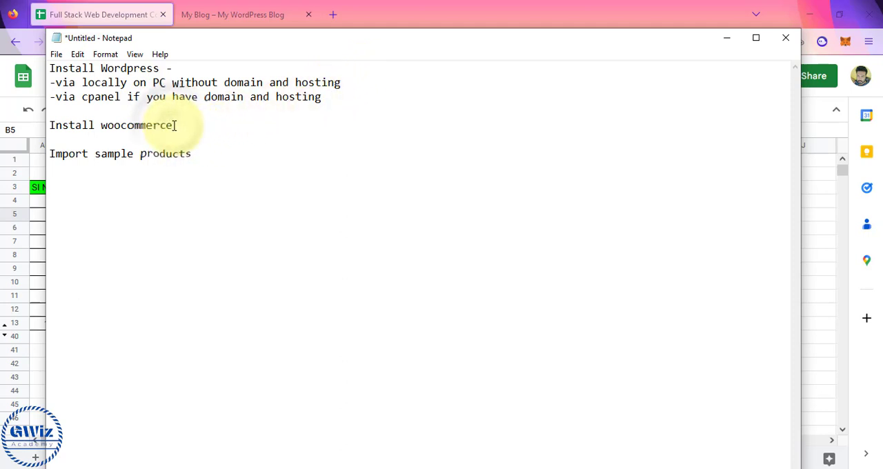
drag(46, 126, 194, 134)
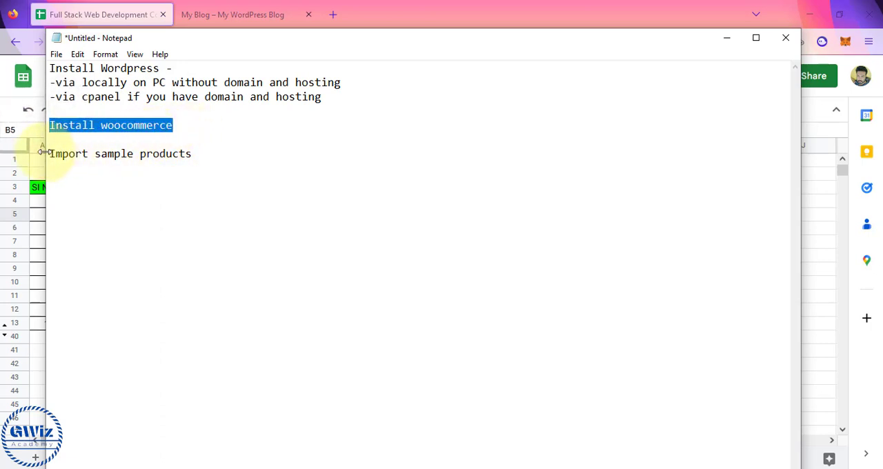
drag(48, 153, 196, 158)
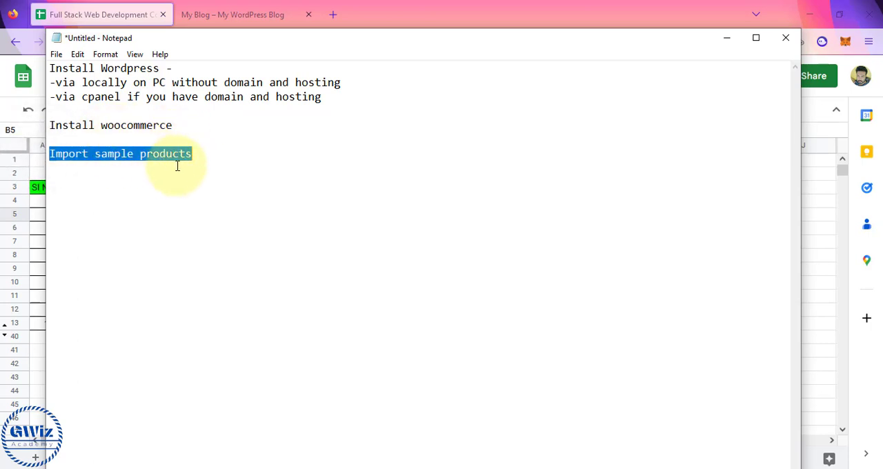
click(52, 69)
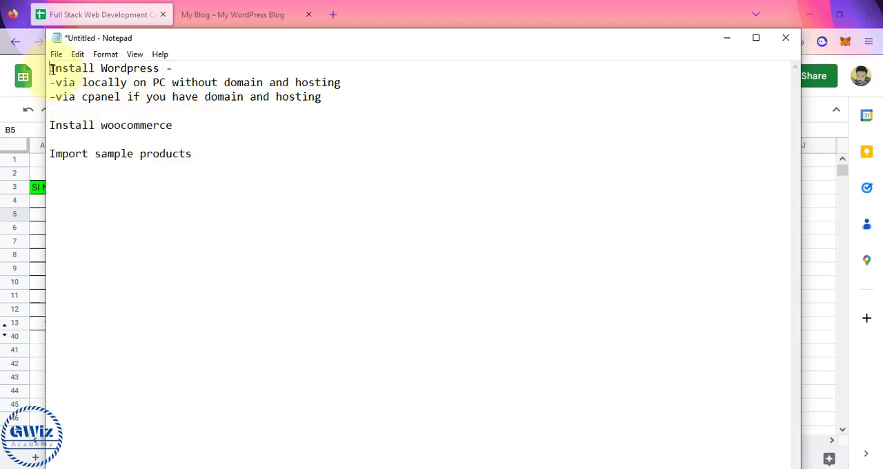
drag(51, 69, 173, 84)
click(173, 79)
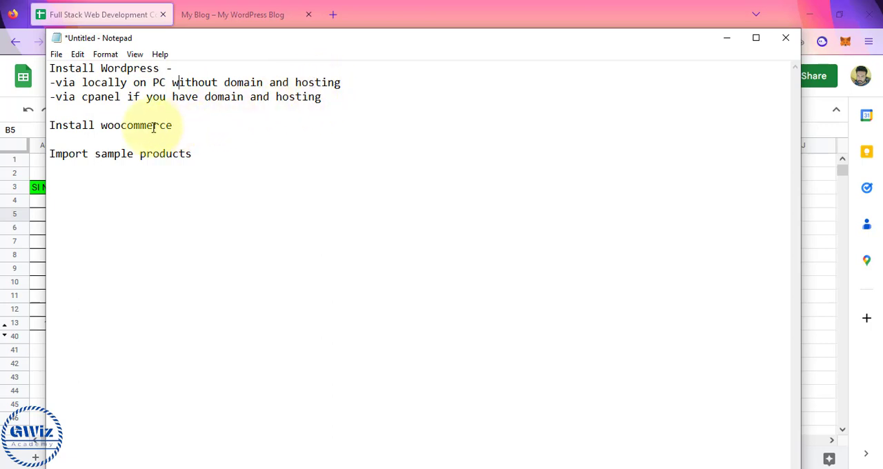
drag(50, 125, 225, 154)
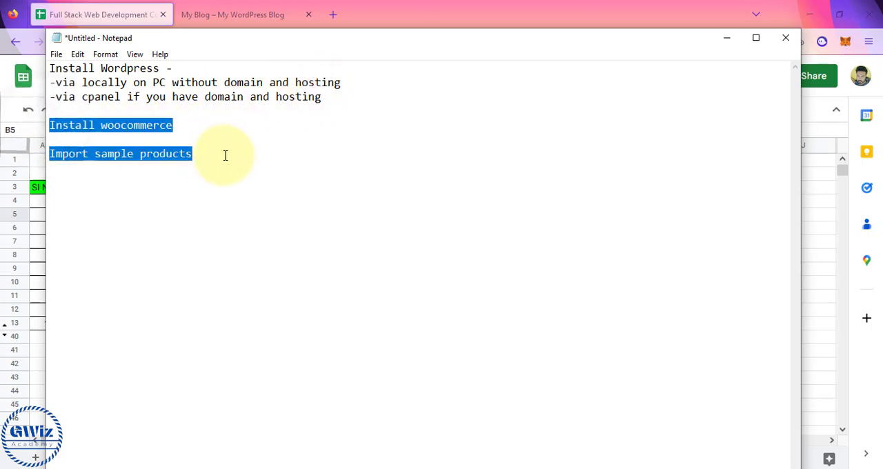
Step: Open the blog's admin dashboard at gwizcourses.com/wp-admin, save the login in the browser and look over the dashboard
click(258, 13)
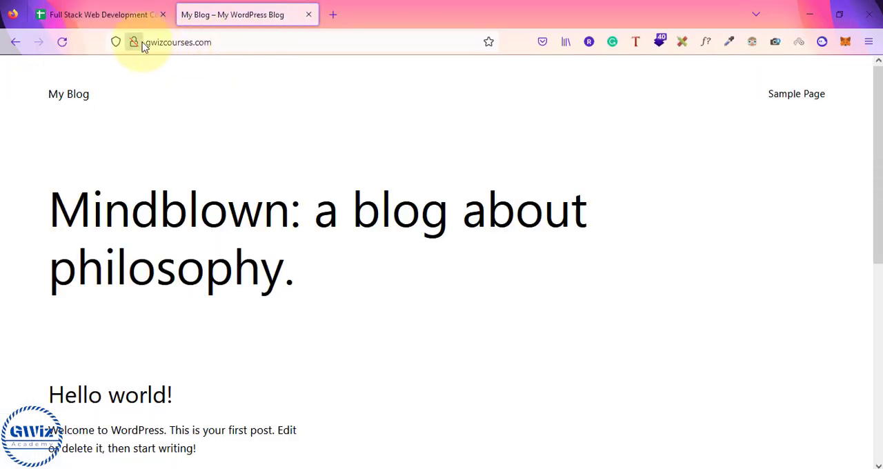
click(226, 46)
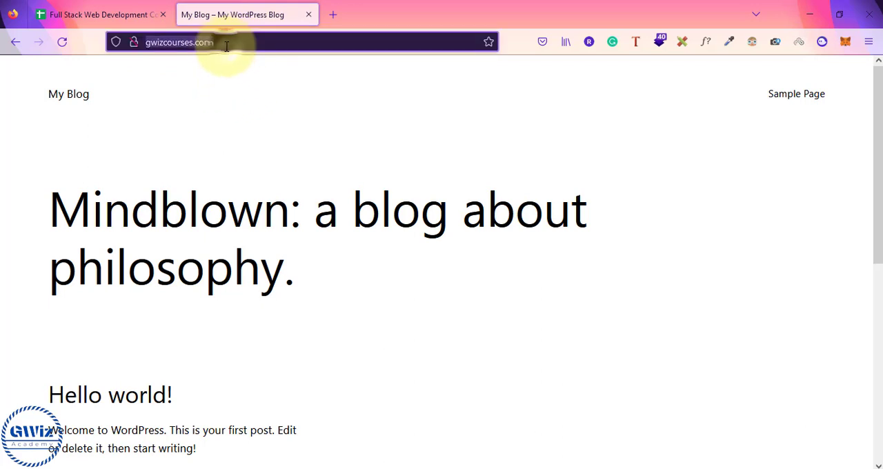
click(227, 47)
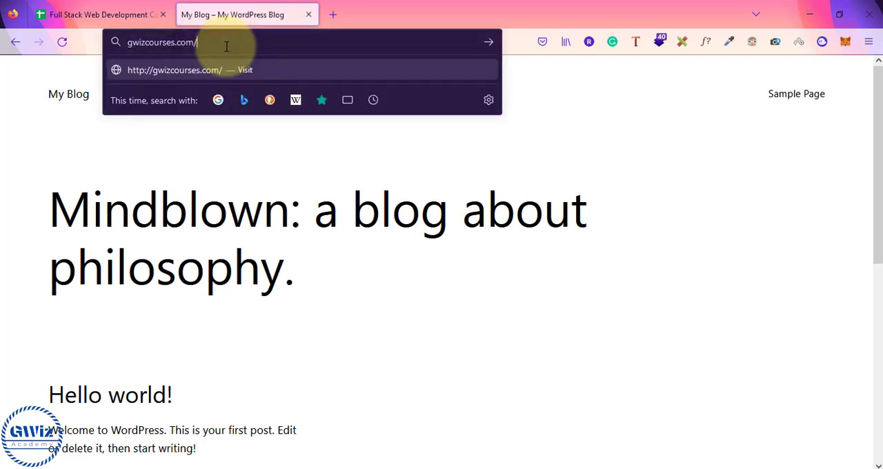
text(wp-admin)
key(Return)
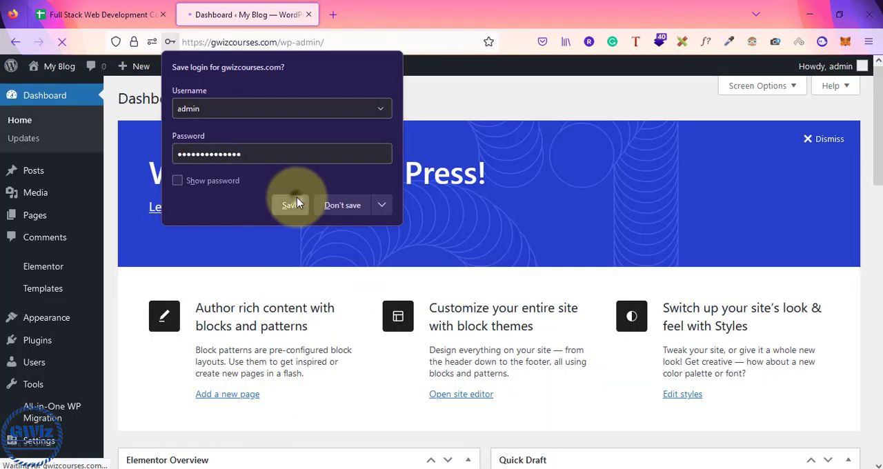
click(295, 203)
scroll(132, 341, down, 3)
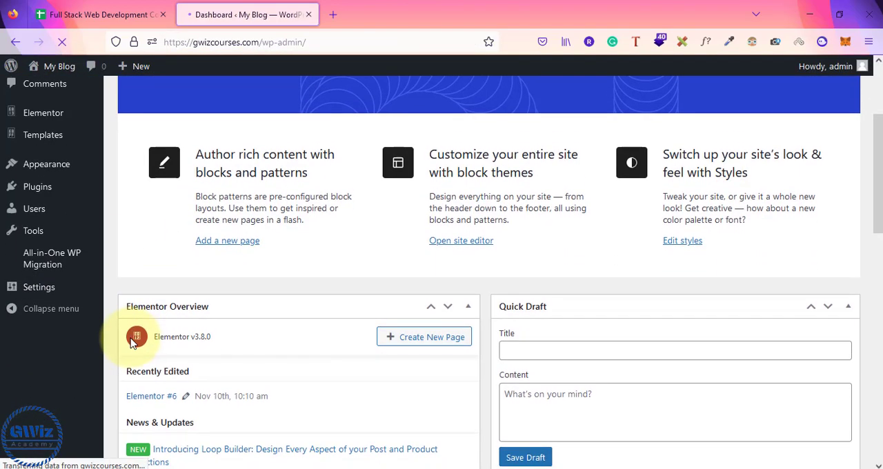
scroll(133, 343, up, 3)
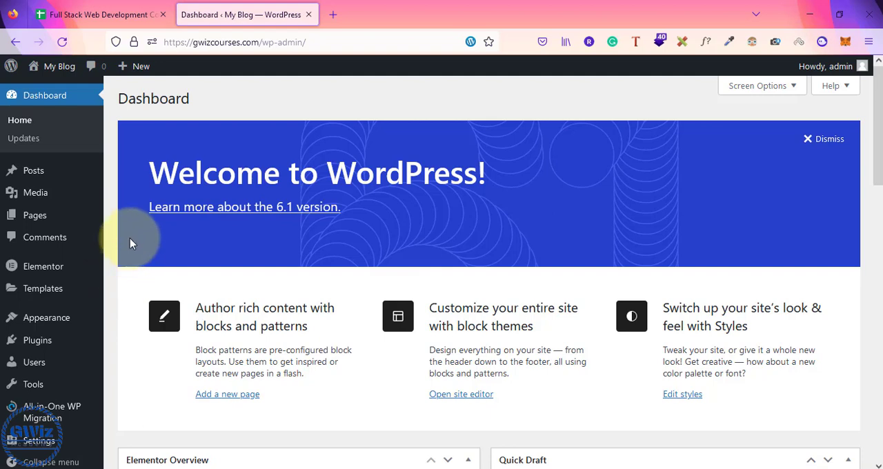
Step: Check the WooCommerce task in the Notepad notes, and search the site's Add Plugins page for woocommerce
key(alt+Tab)
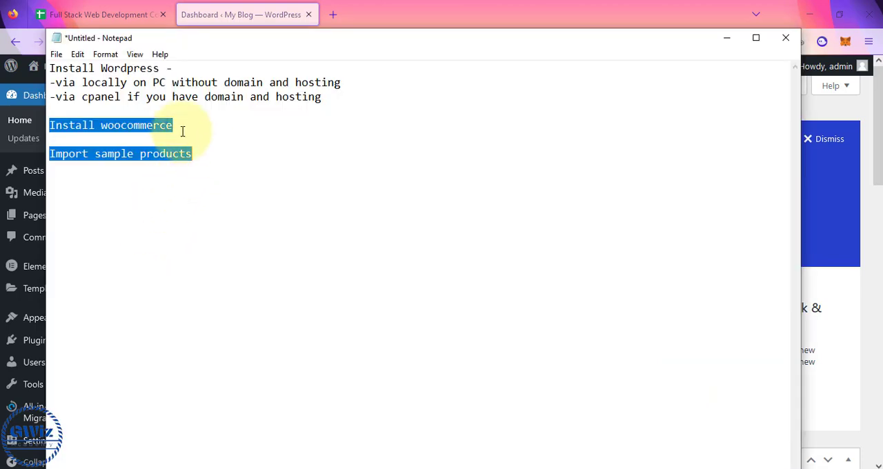
click(178, 126)
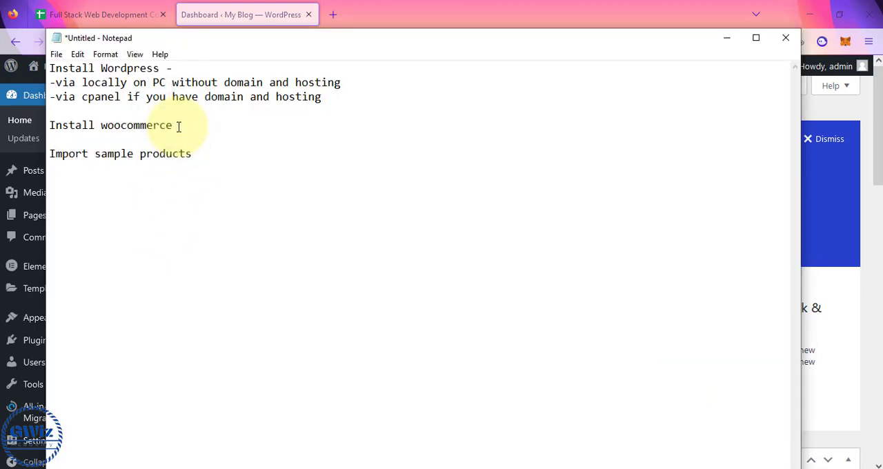
key(alt+Tab)
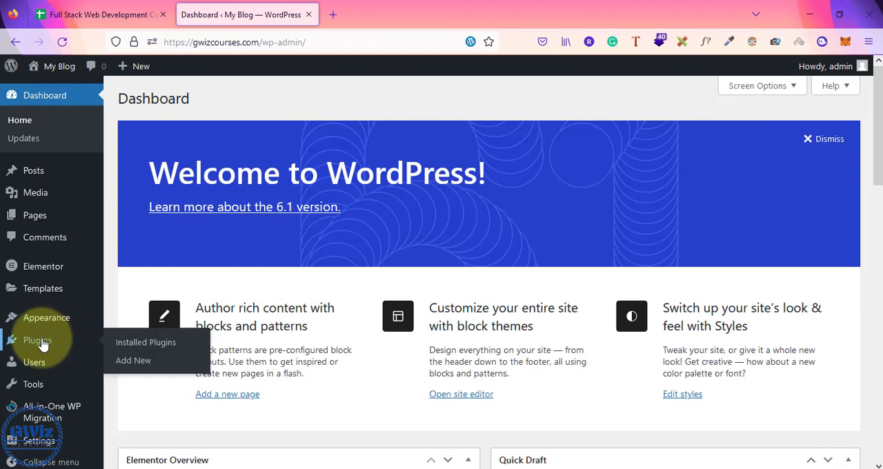
click(31, 345)
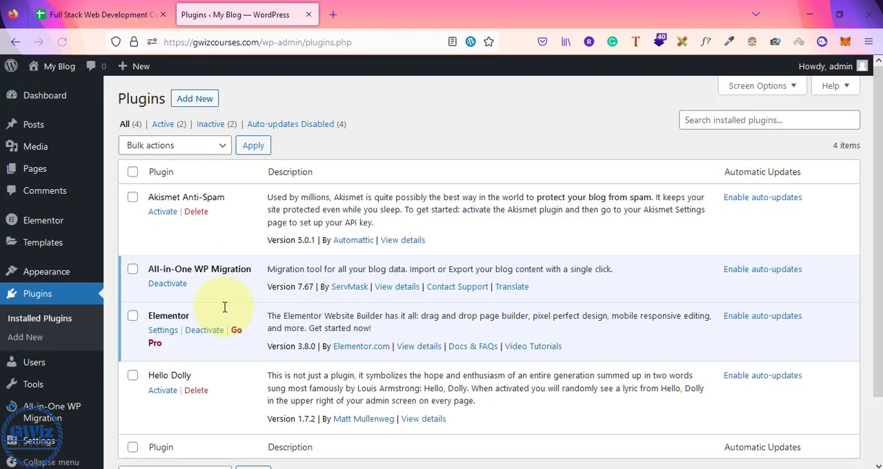
click(190, 102)
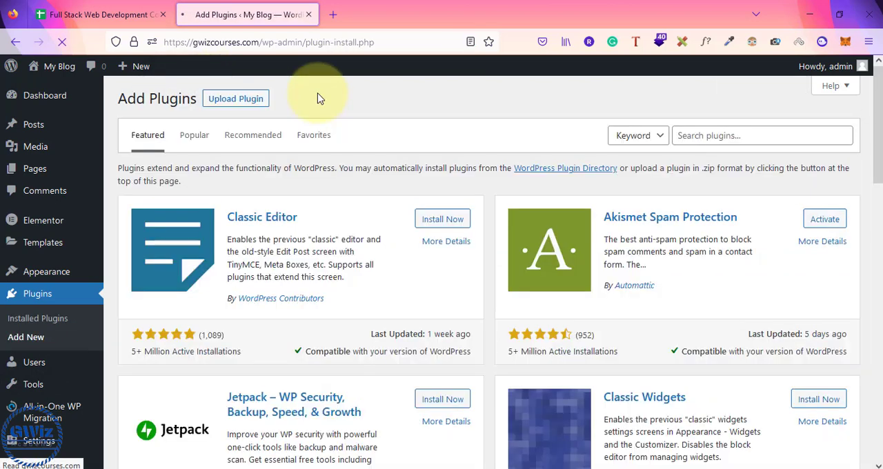
click(719, 136)
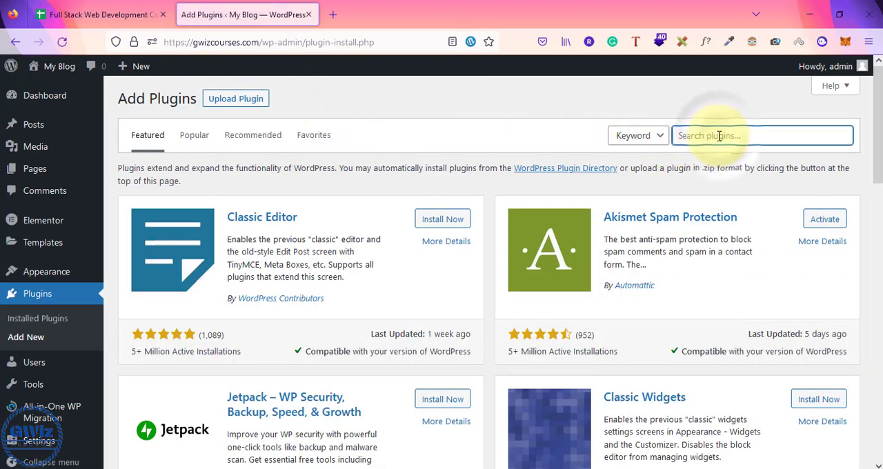
text(woocommerce)
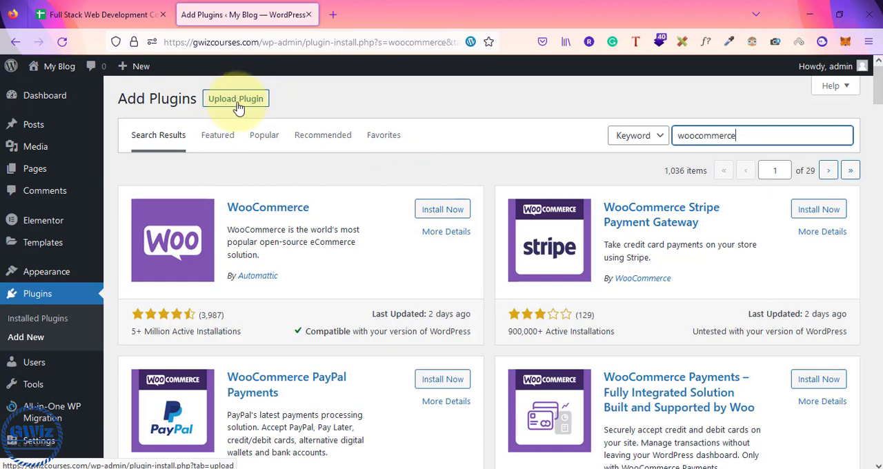
Step: Search the web for woocommerce in a new browser tab and open the WooCommerce plugin page on wordpress.org
click(334, 14)
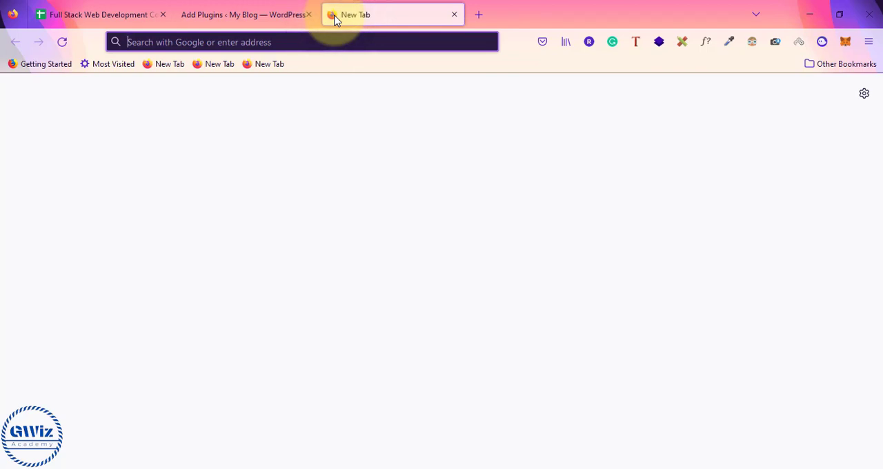
click(272, 11)
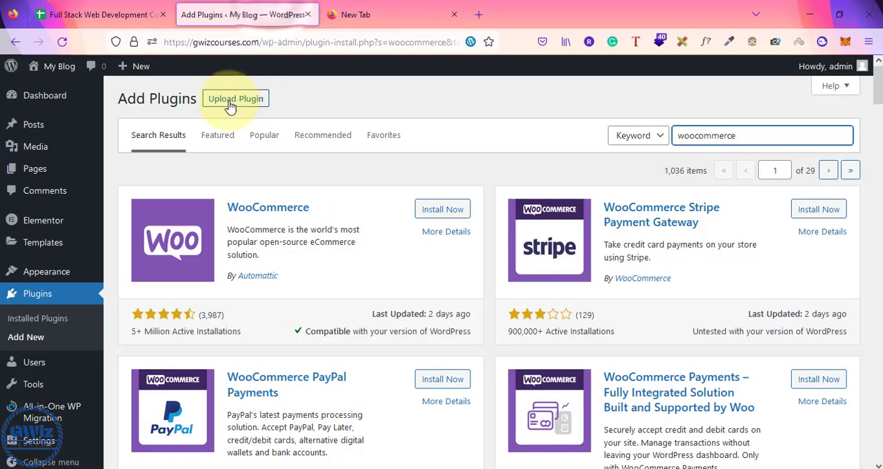
click(369, 8)
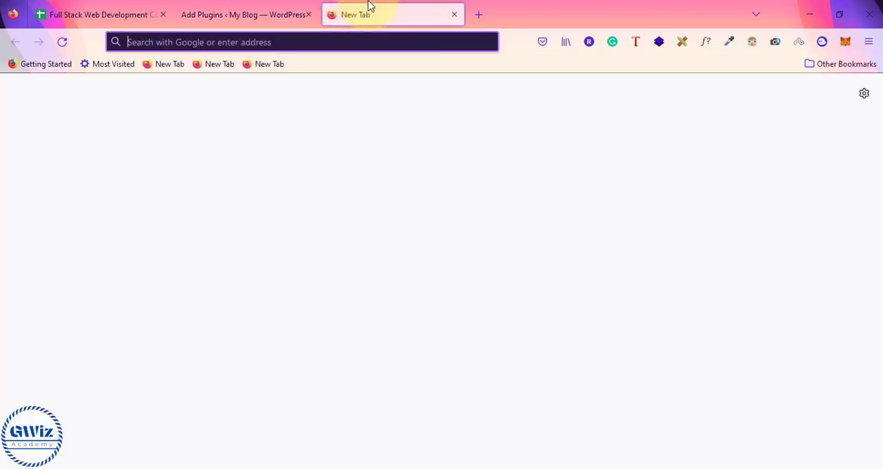
text(woo)
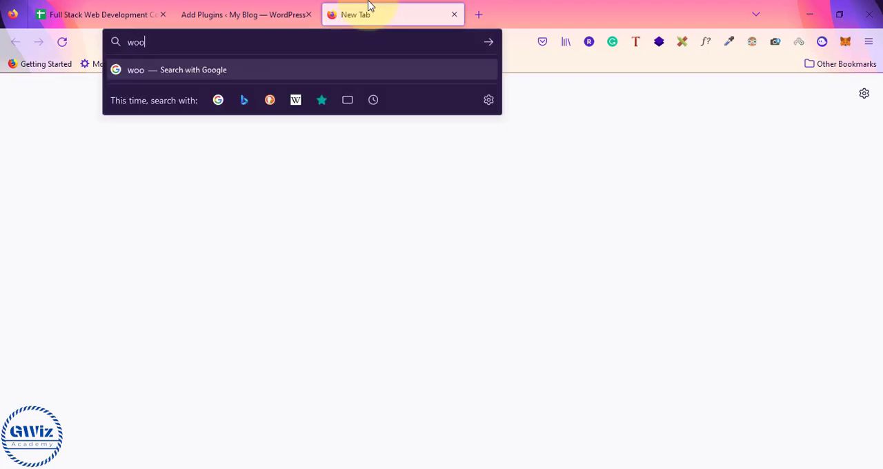
text(commerce)
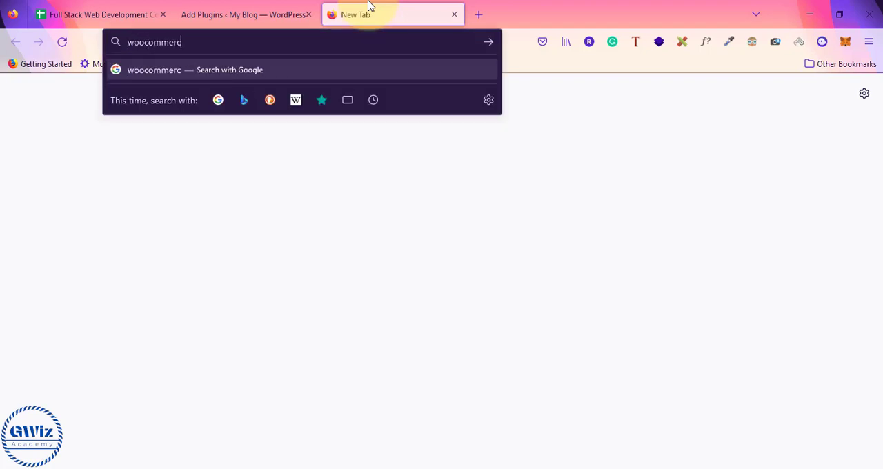
key(Return)
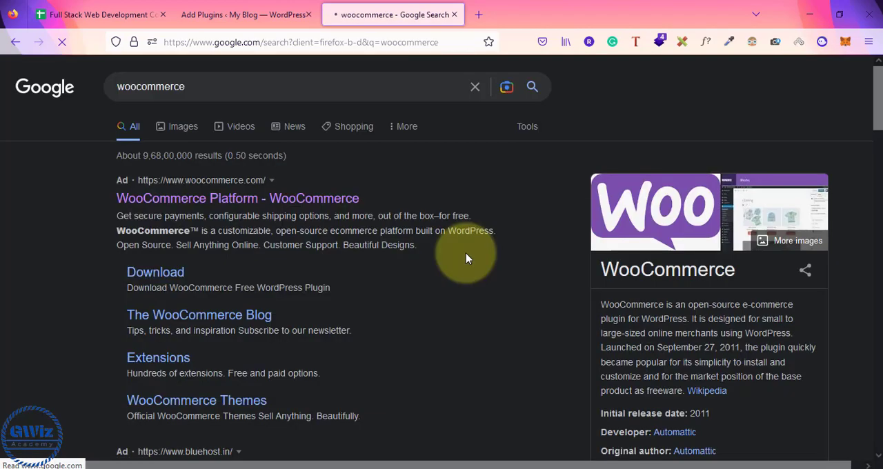
scroll(324, 325, down, 5)
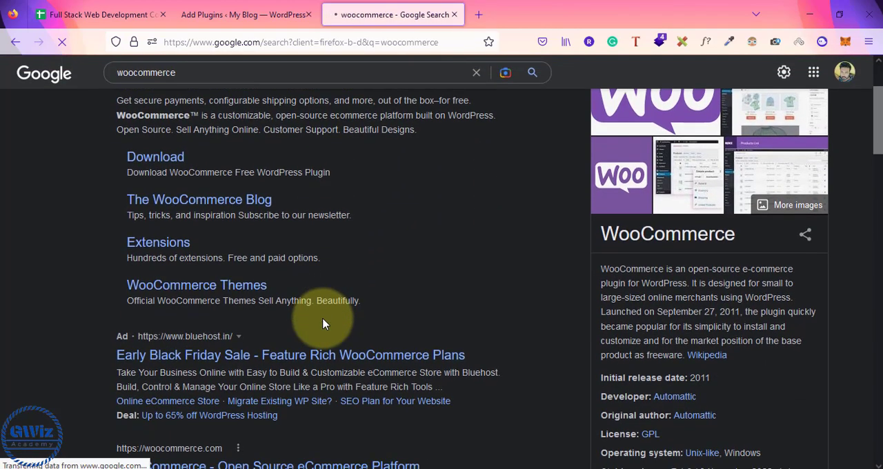
scroll(324, 323, down, 2)
scroll(324, 375, down, 9)
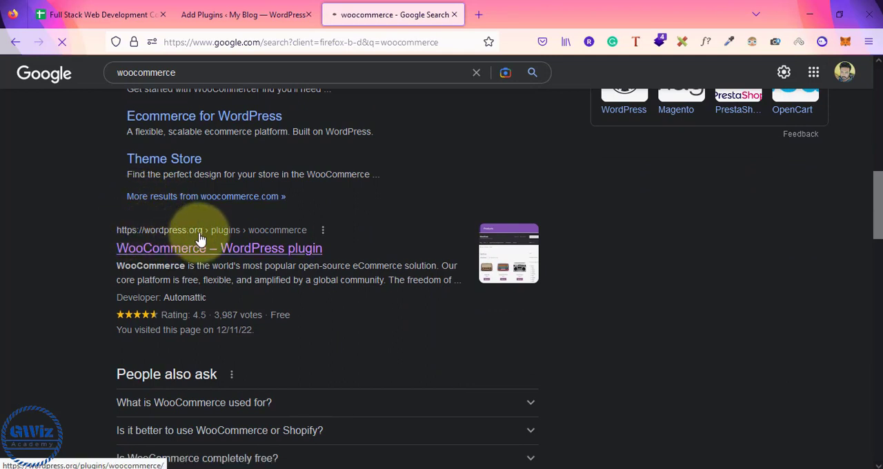
click(200, 254)
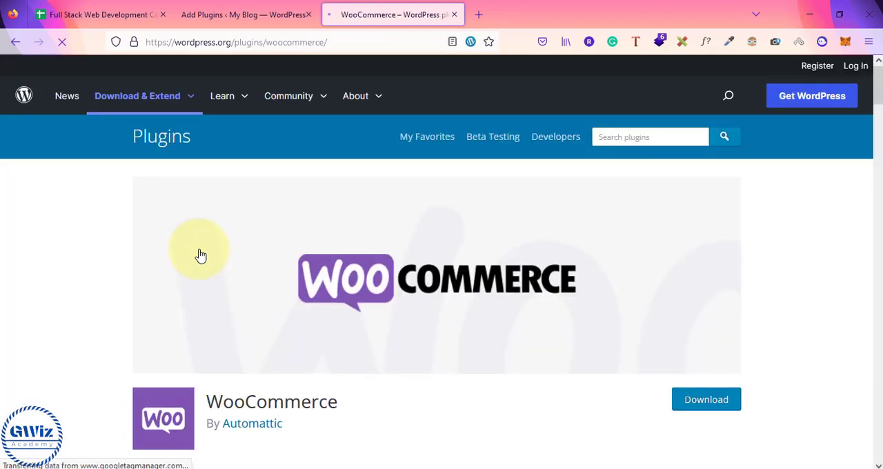
Step: Compare the site's Add Plugins page with the wordpress.org plugin page, and highlight the "Import sample products" task in the Notepad notes
click(280, 8)
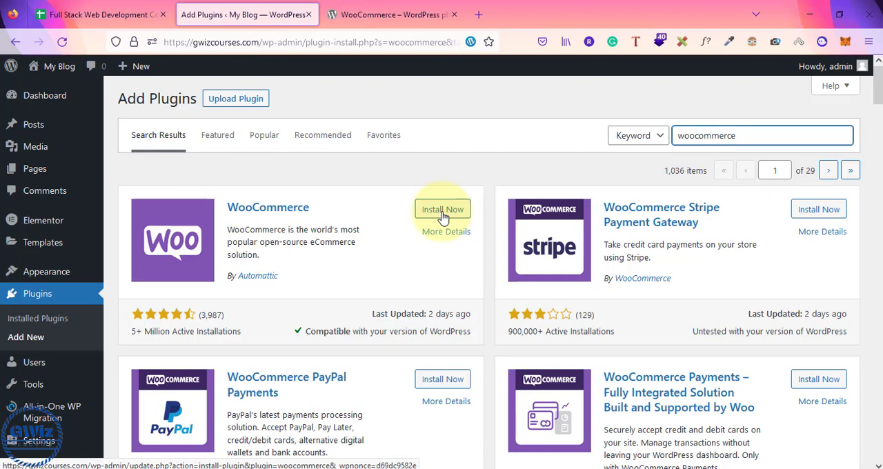
key(alt+Tab)
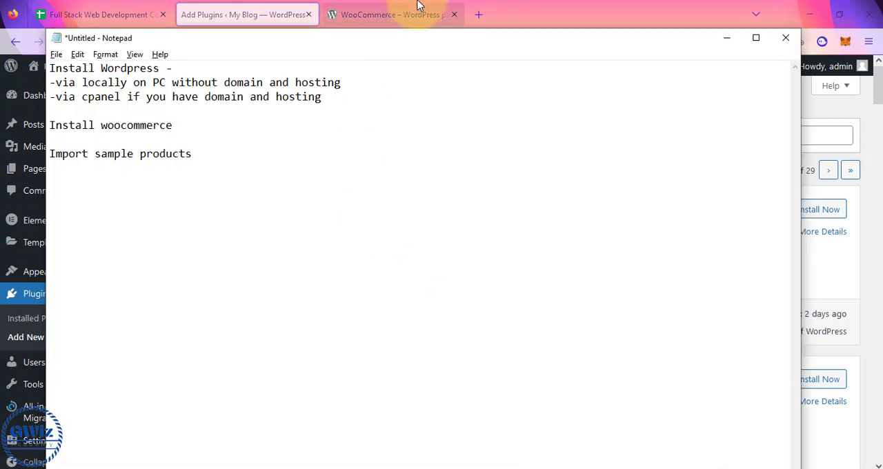
click(416, 8)
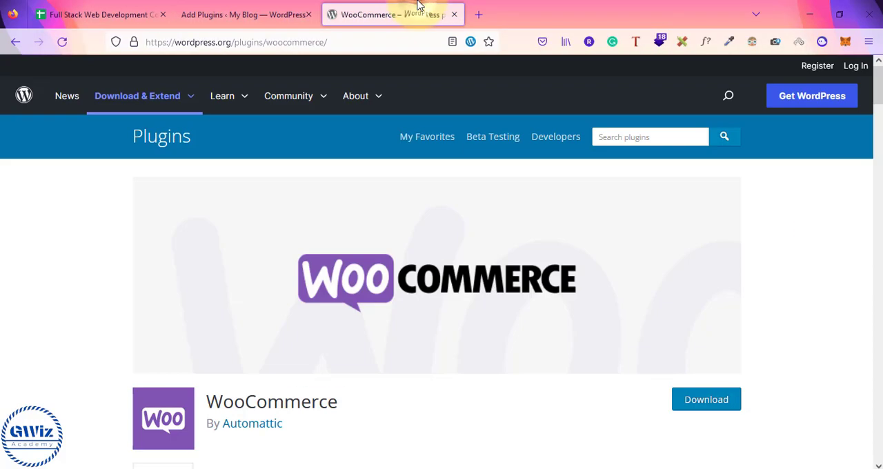
scroll(455, 290, down, 3)
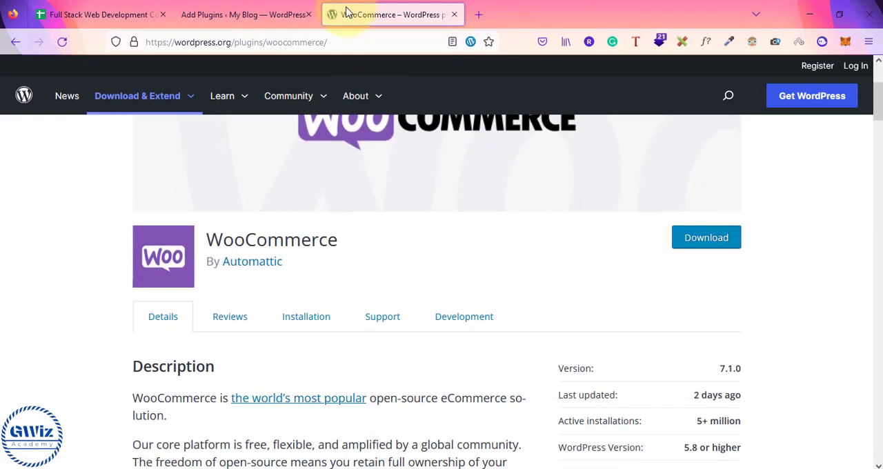
click(238, 15)
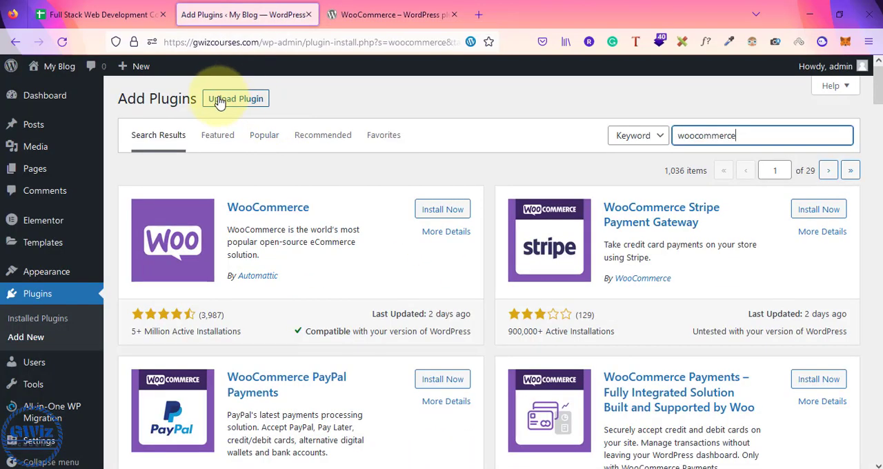
key(alt+Tab)
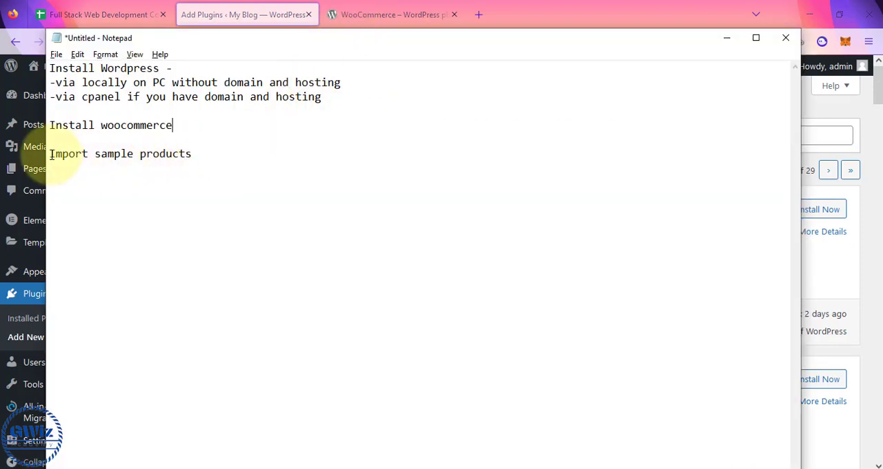
drag(52, 154, 197, 154)
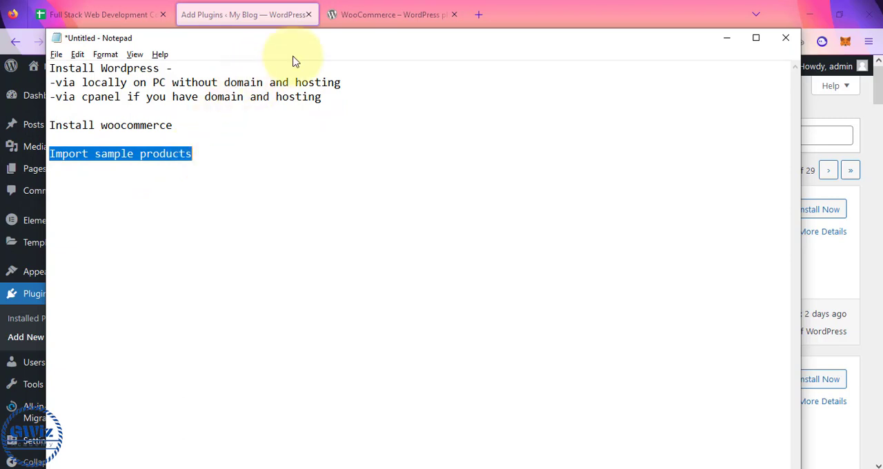
Step: Revisit the wordpress.org plugin page, and view the woocommerce.7.1.0 zip and extracted folder in File Explorer's Downloads folder with enlarged icons
click(361, 21)
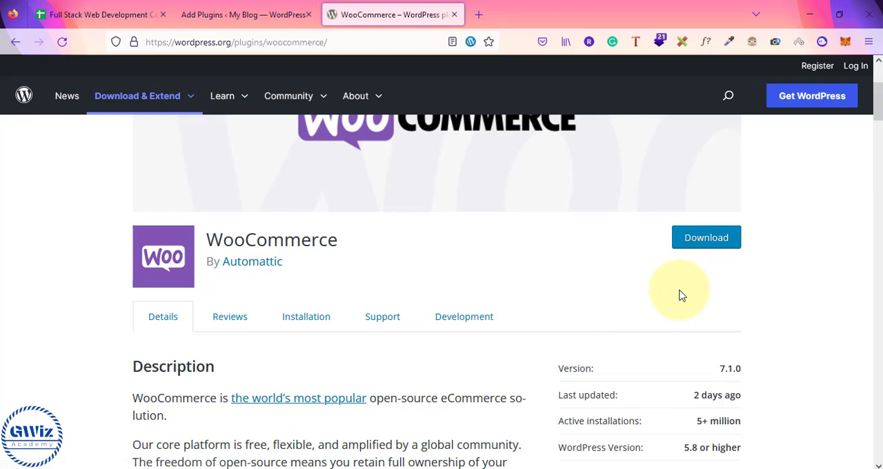
key(super+e)
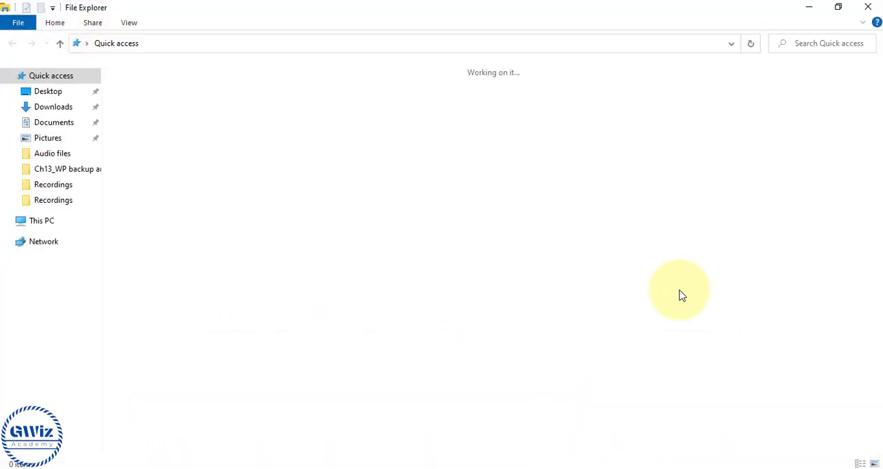
click(59, 363)
click(42, 107)
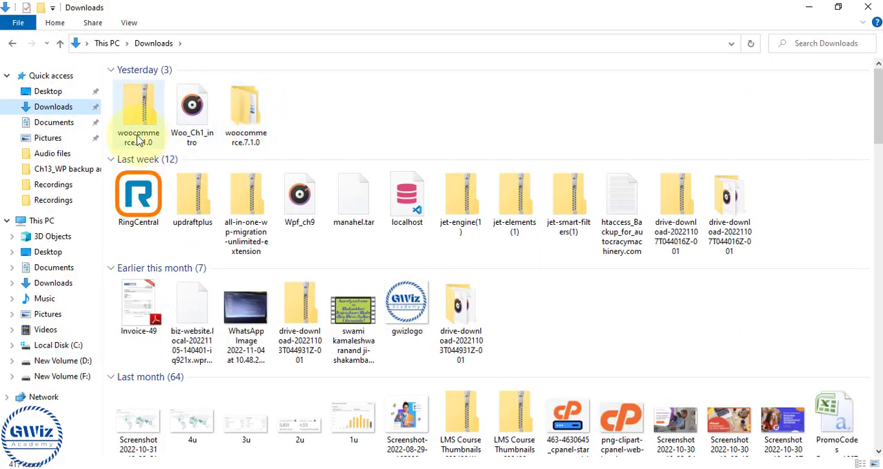
click(137, 117)
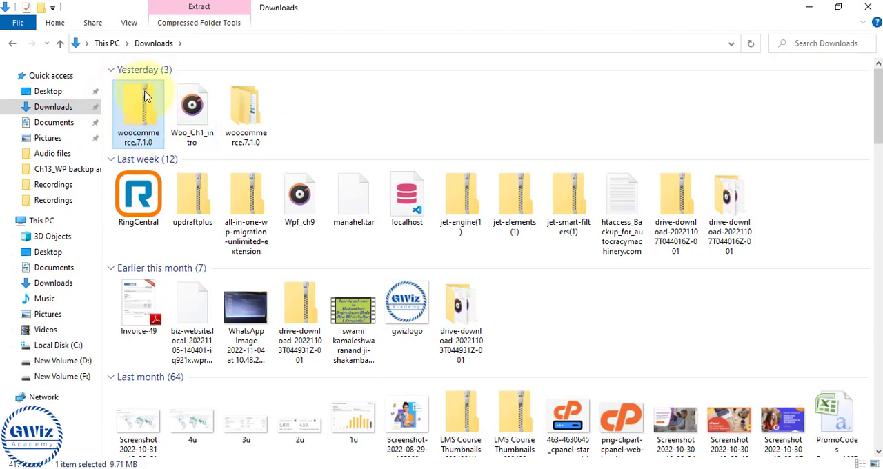
ctrl+scroll(138, 103, up, 1)
ctrl+scroll(138, 104, up, 1)
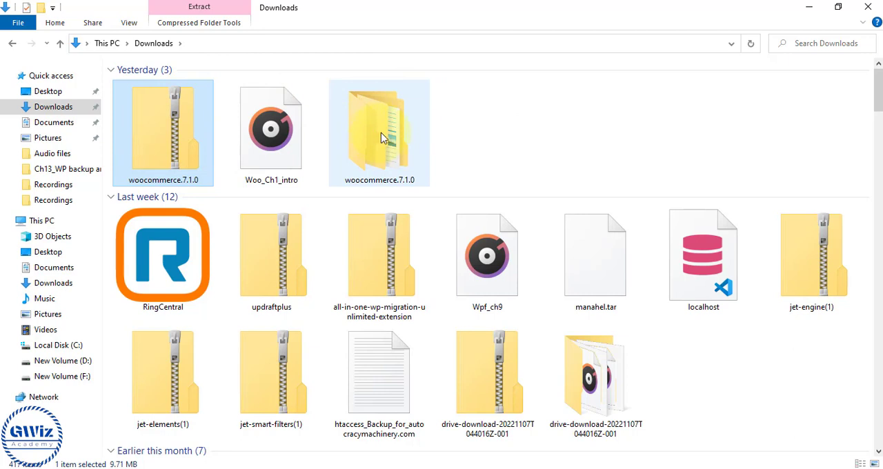
click(466, 133)
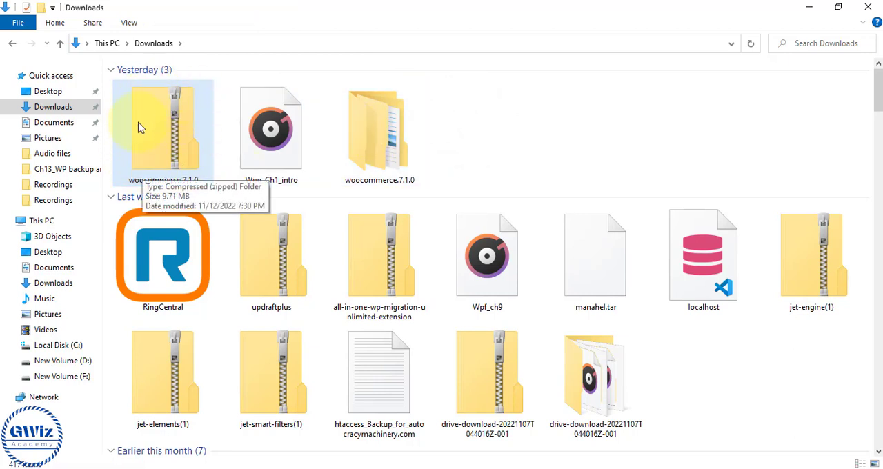
Step: Return to the site's Add Plugins page in Firefox, and upload and install woocommerce.7.1.0.zip from the Downloads folder
key(alt+Tab)
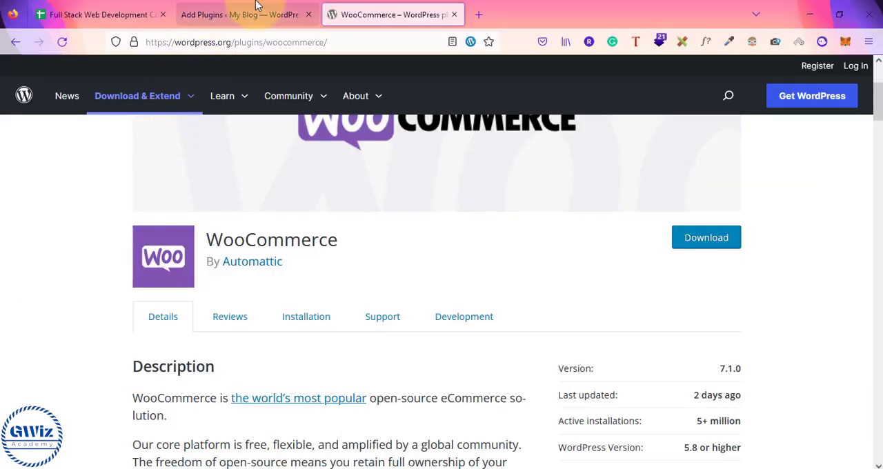
click(221, 15)
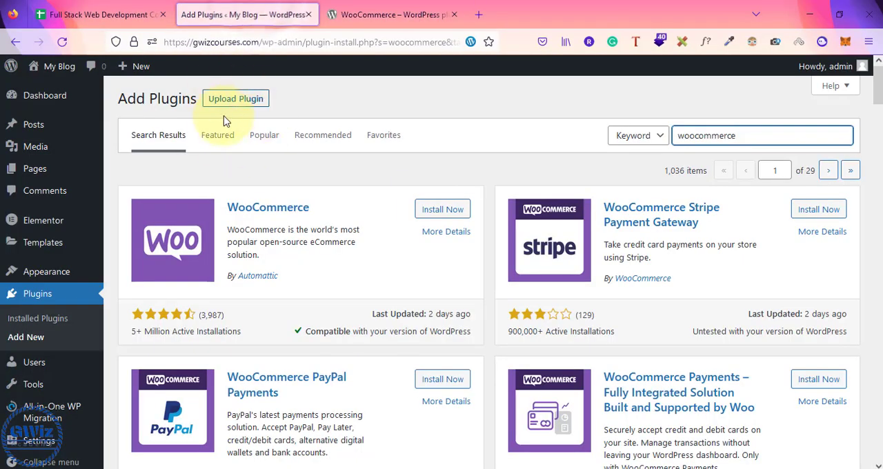
click(232, 107)
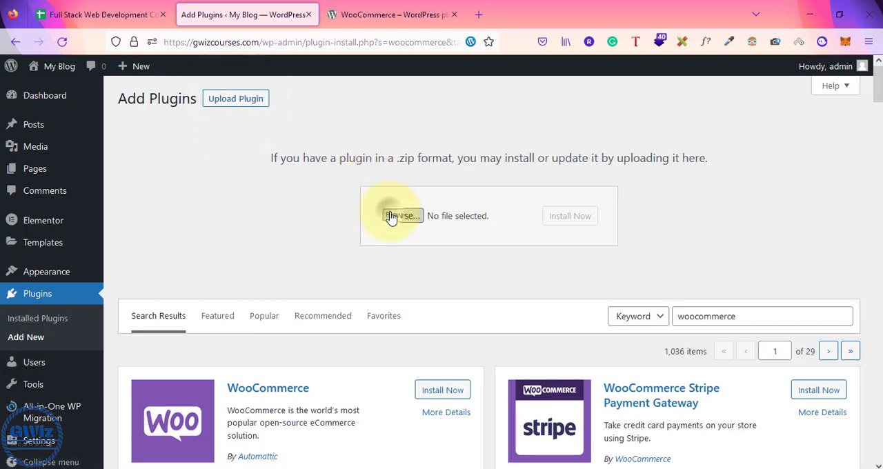
click(392, 217)
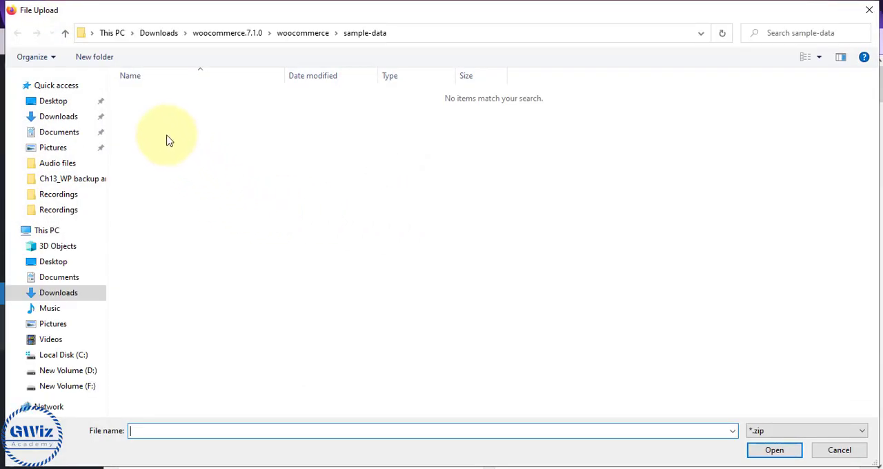
click(59, 123)
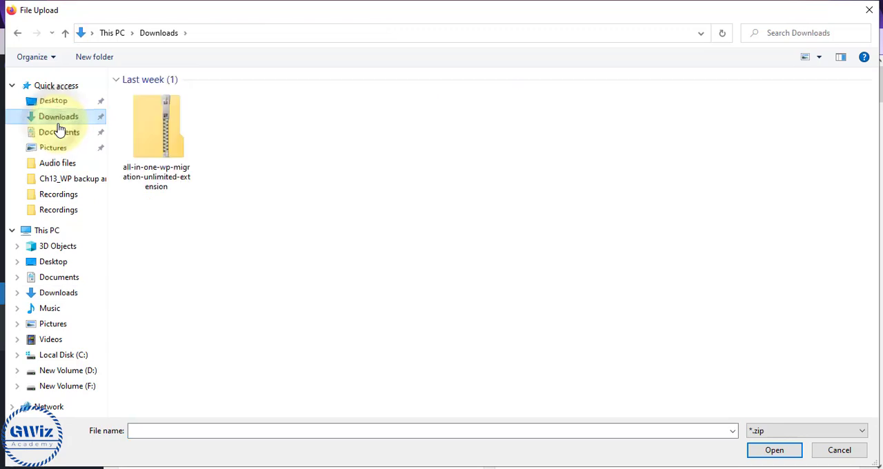
click(159, 125)
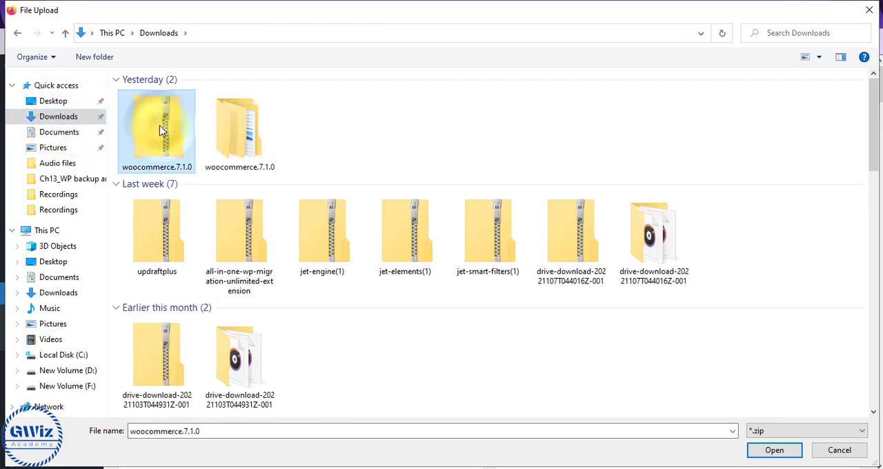
click(773, 450)
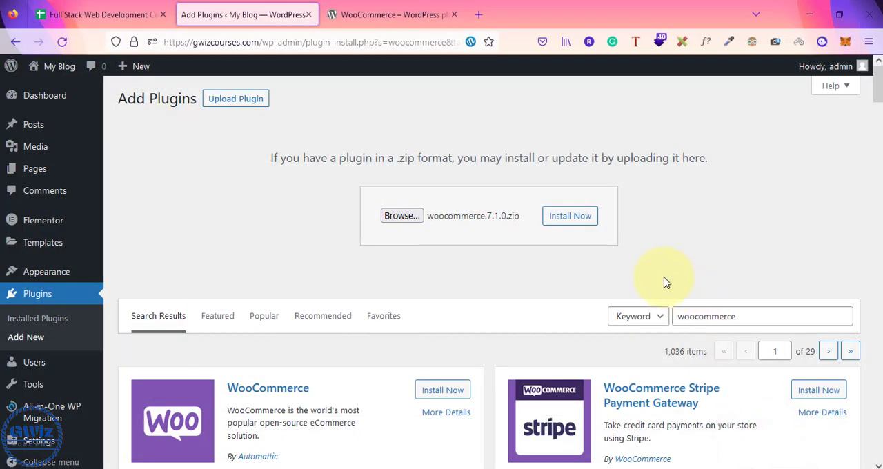
click(581, 225)
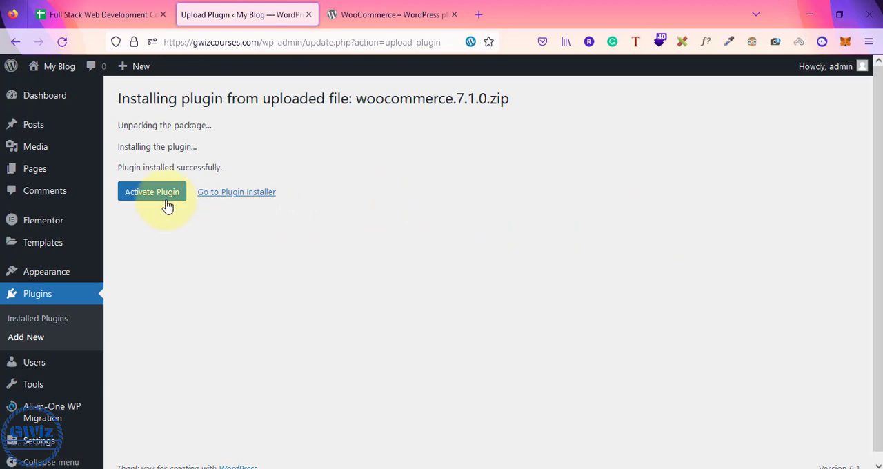
Step: Activate the WooCommerce plugin and skip the store details in its setup wizard
click(135, 198)
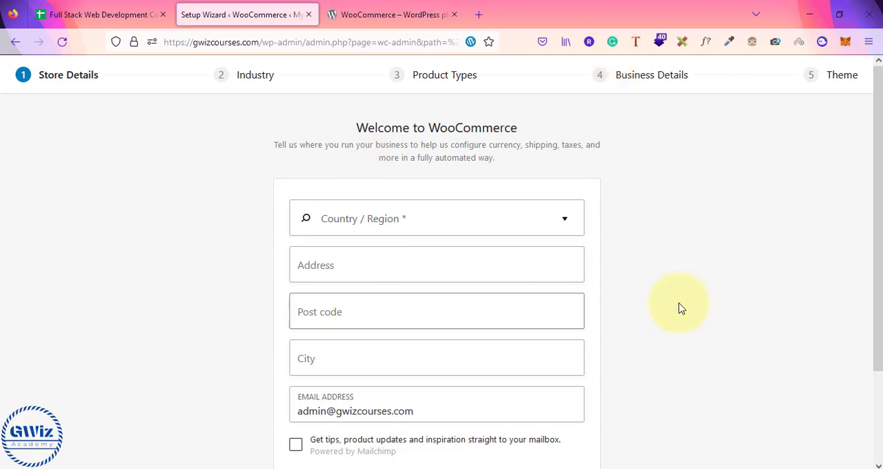
scroll(710, 267, down, 3)
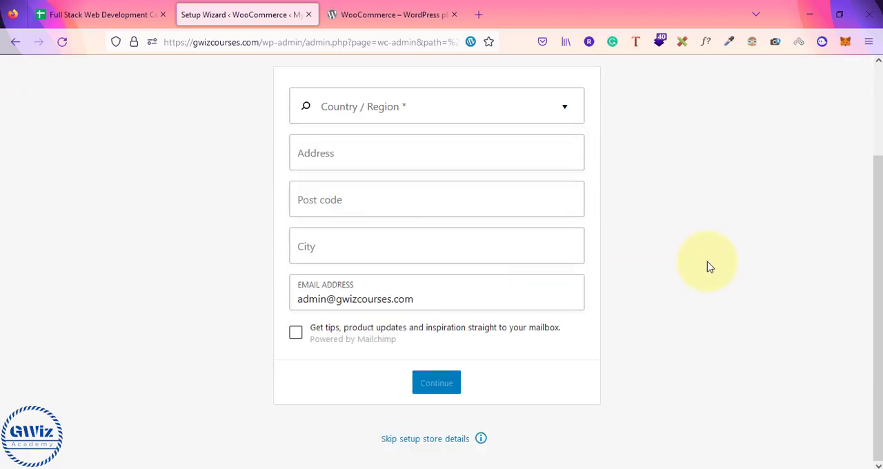
click(427, 442)
click(502, 296)
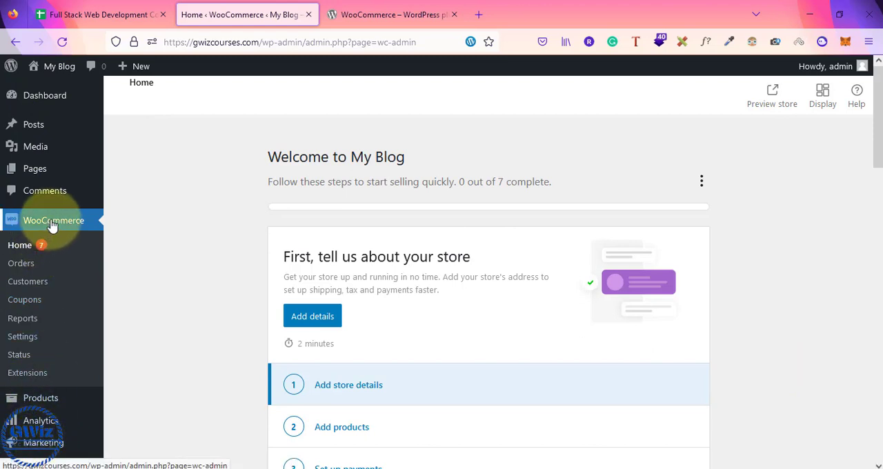
Step: Open the My Blog site's front end in a separate browser tab and view its Shop page
mouse_move(54, 97)
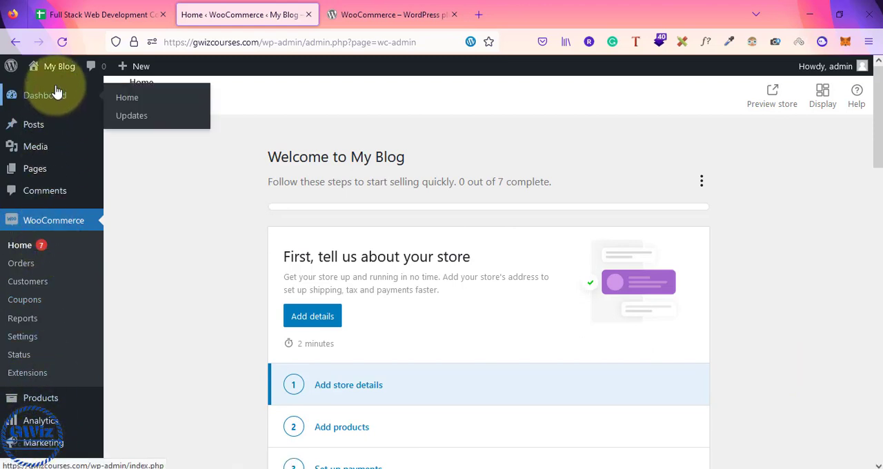
mouse_move(61, 67)
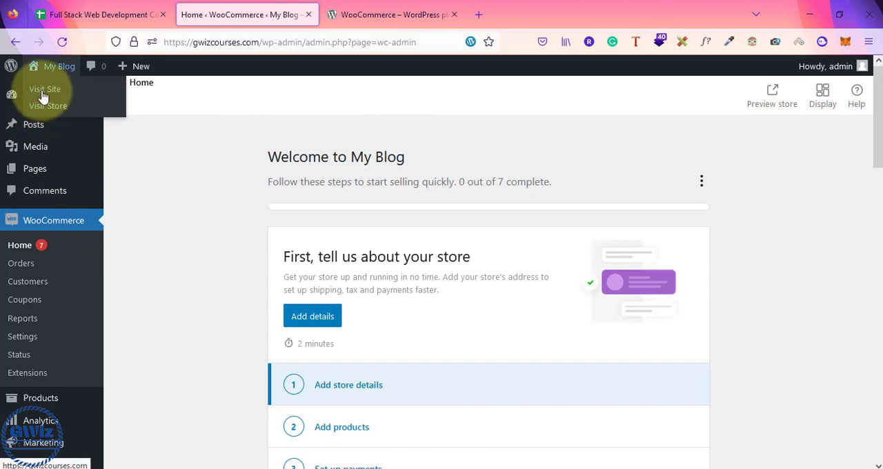
right_click(43, 94)
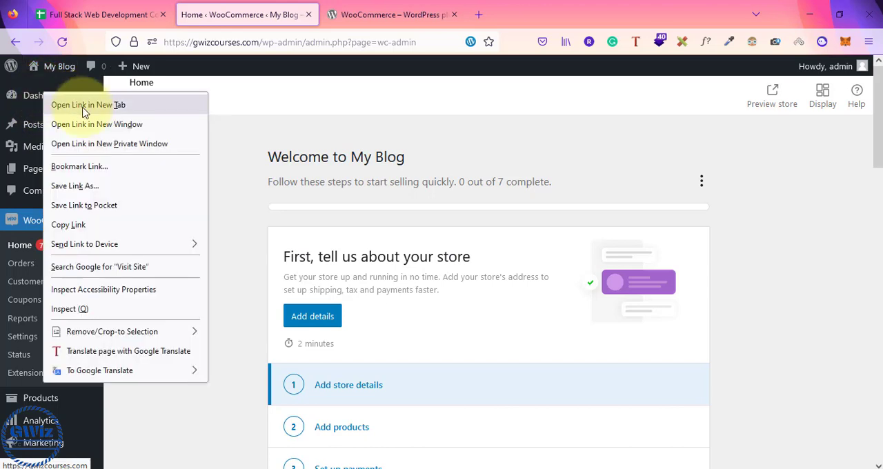
click(76, 105)
click(403, 9)
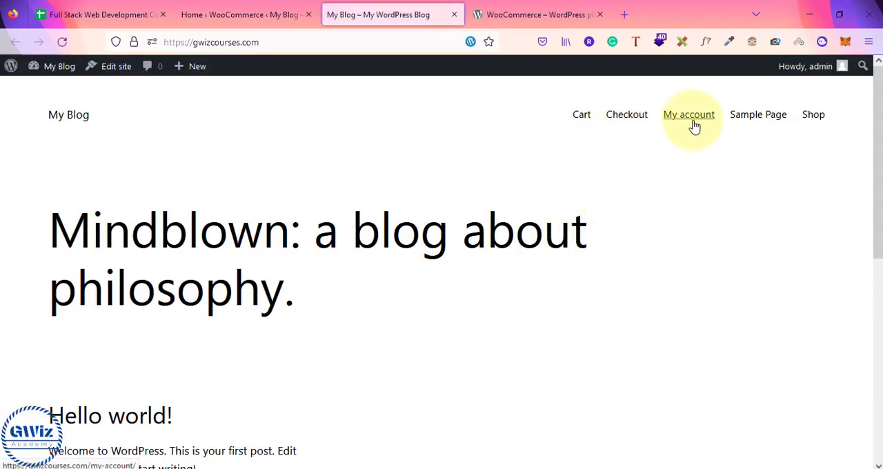
click(818, 117)
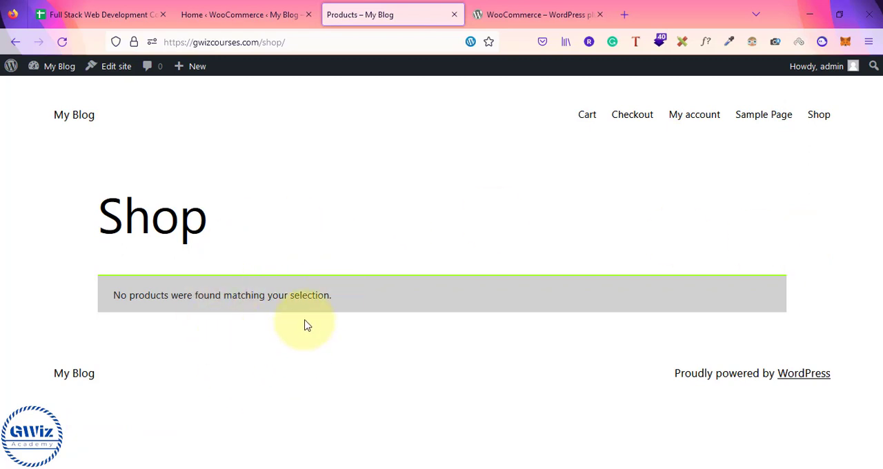
Step: Check the "Products Simple" topic in the Woocommerce course outline spreadsheet, and return to the site's Shop page
click(100, 15)
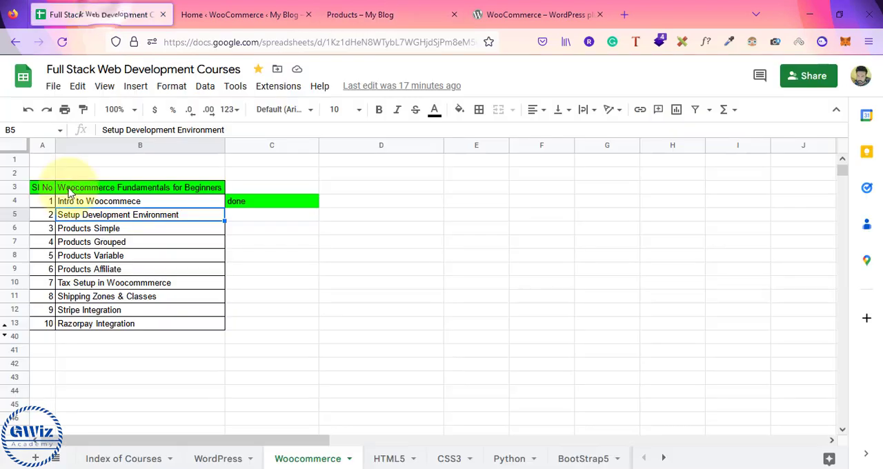
click(93, 229)
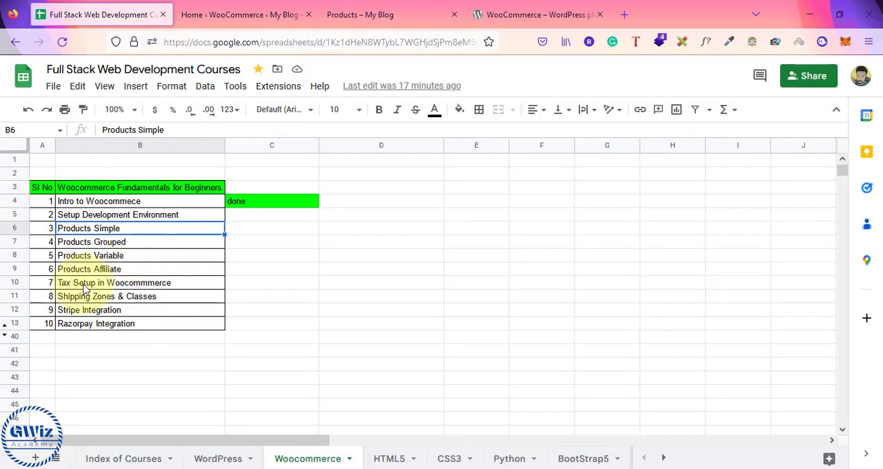
click(224, 16)
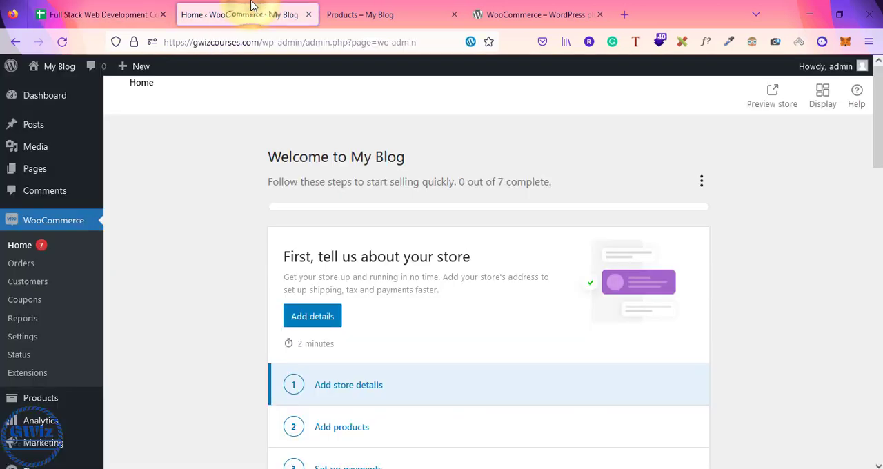
click(372, 9)
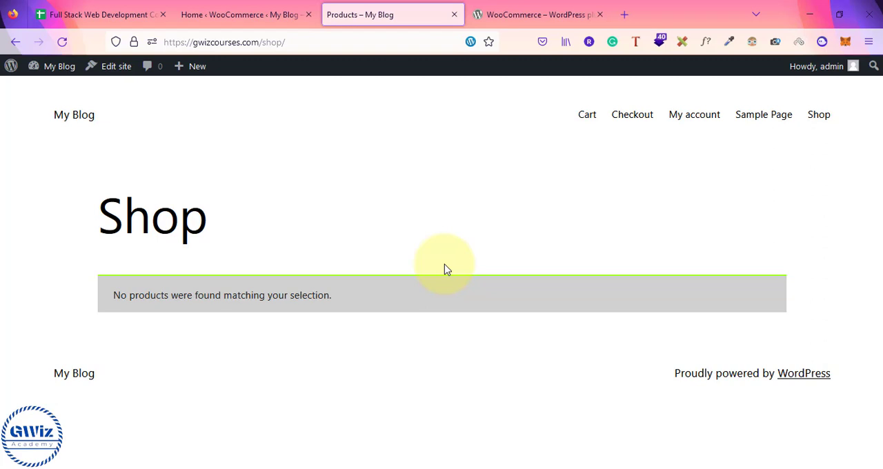
Step: Switch to File Explorer and locate the sample_products CSV in the sample-data folder of the extracted woocommerce.7.1.0 folder in Downloads
click(519, 12)
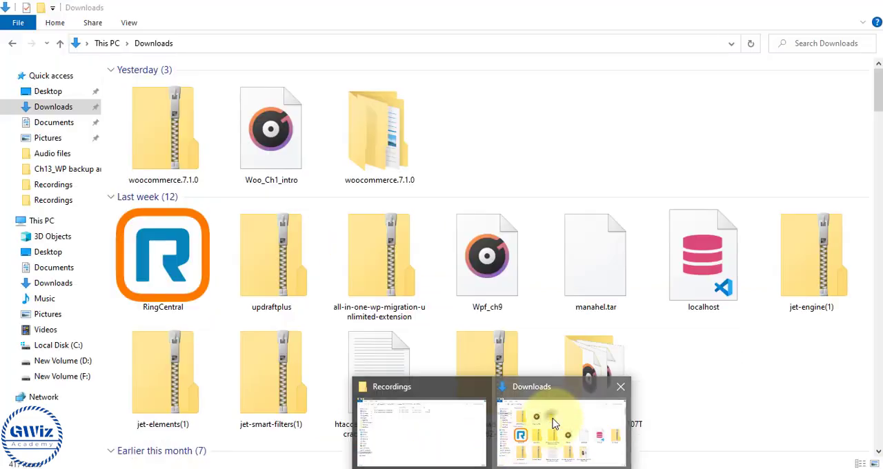
click(552, 421)
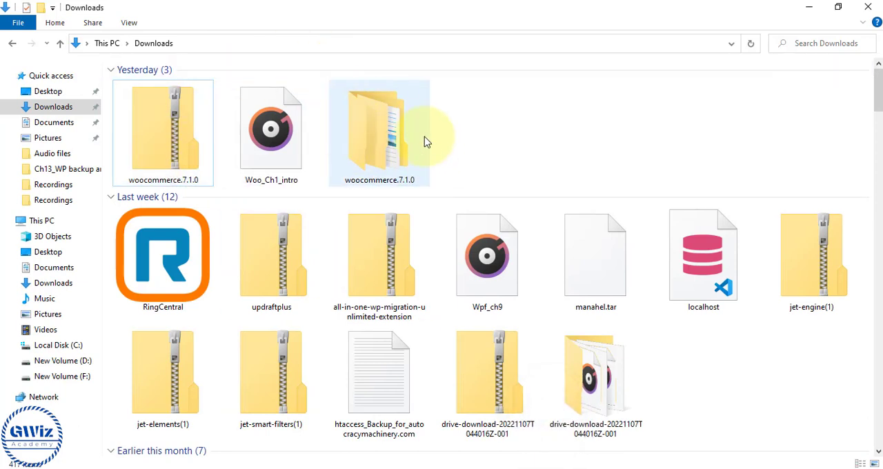
double_click(395, 156)
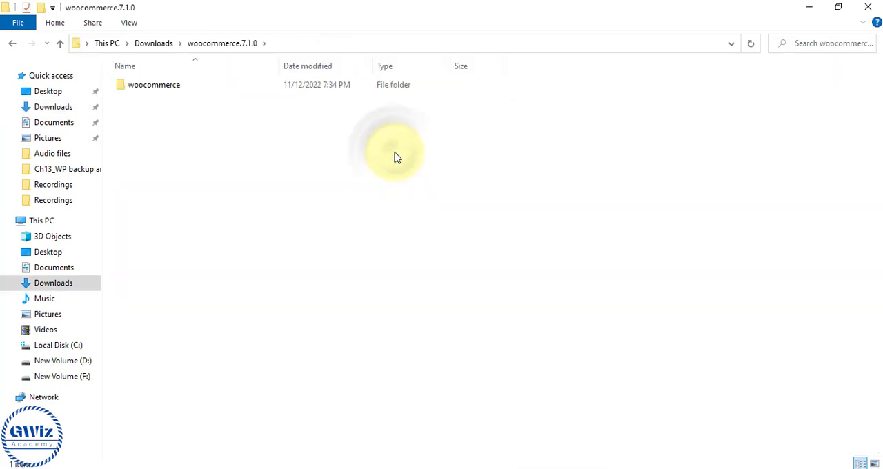
double_click(203, 90)
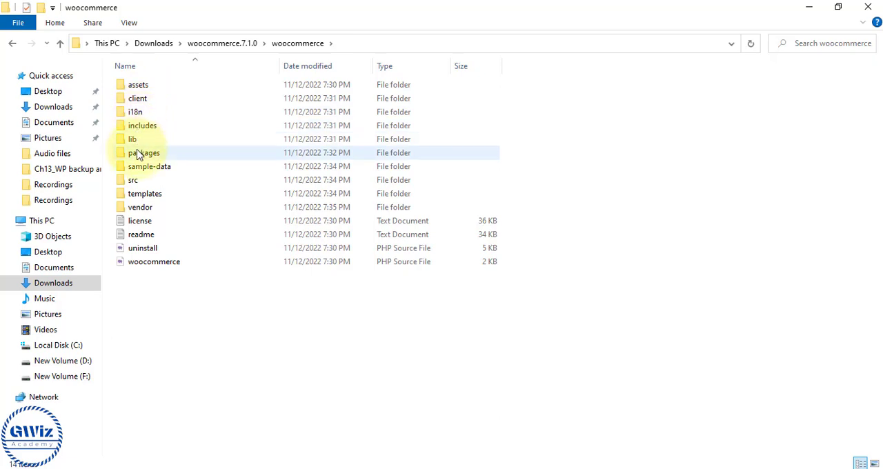
double_click(182, 171)
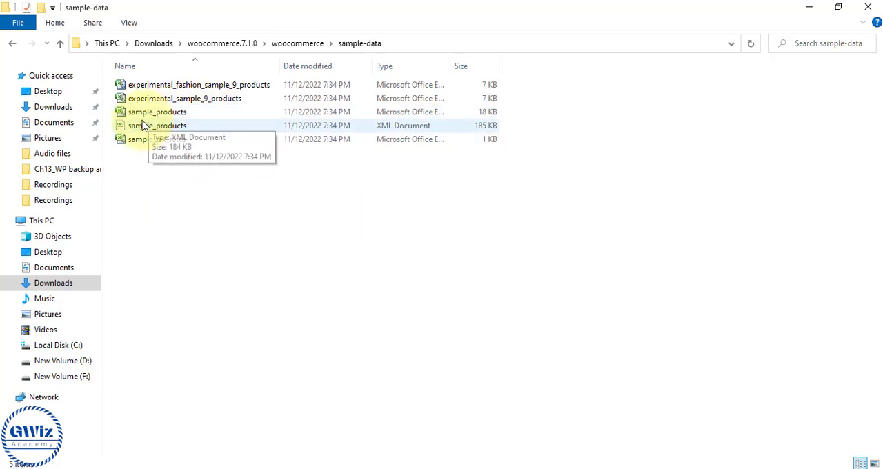
click(181, 114)
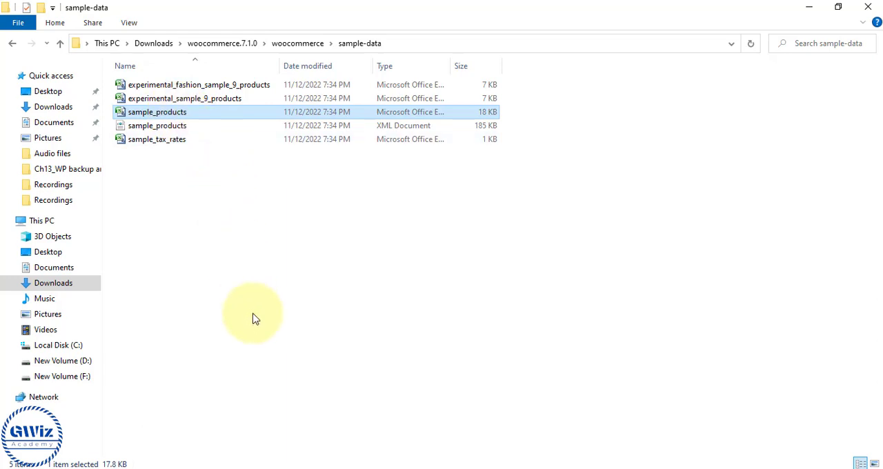
Step: Return to the WooCommerce Home page in Firefox and review its store setup task list
mouse_move(333, 466)
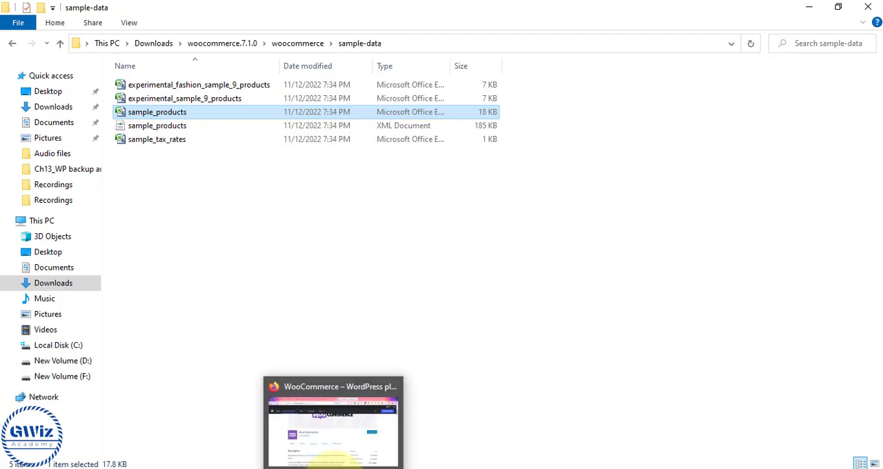
click(339, 445)
click(250, 14)
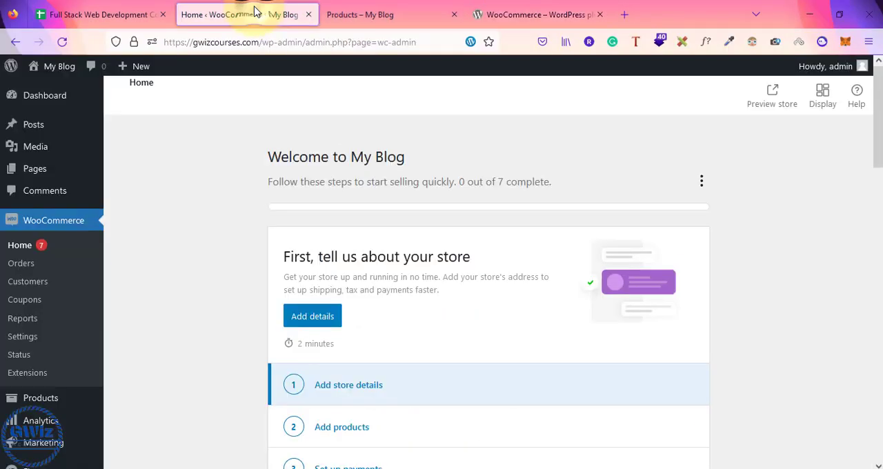
scroll(217, 278, down, 4)
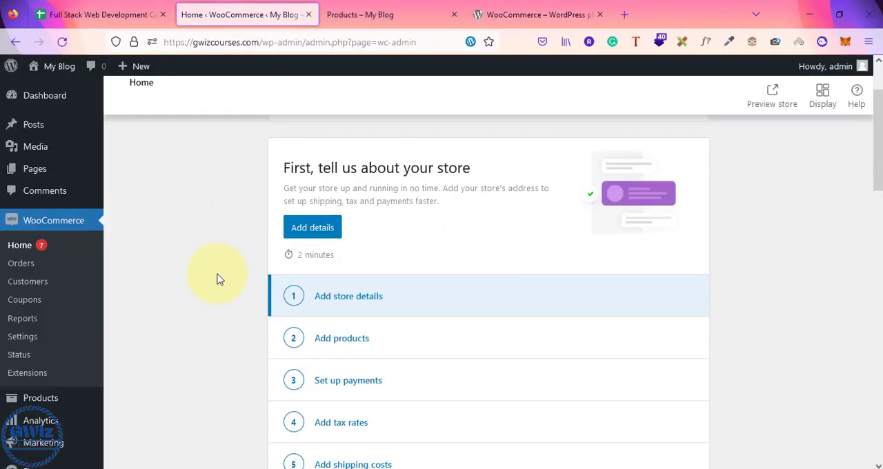
scroll(217, 278, up, 4)
scroll(381, 357, down, 2)
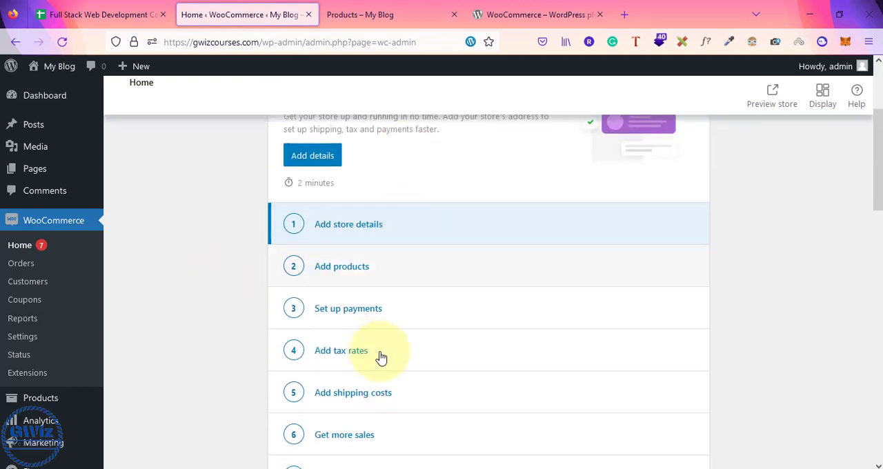
scroll(234, 333, down, 3)
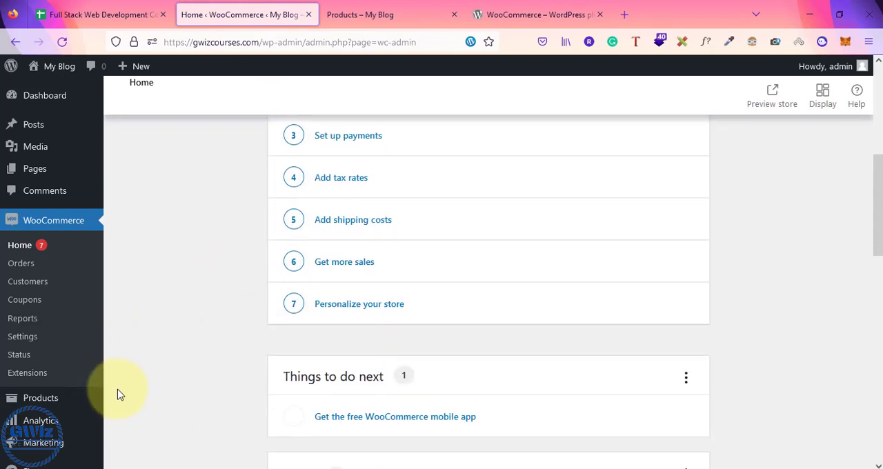
Step: Open the site's All Products page and find its product creation and import options
mouse_move(36, 410)
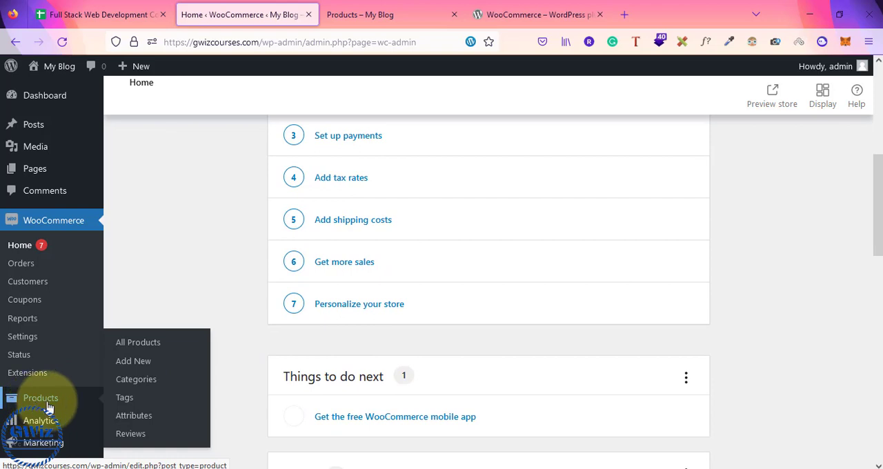
click(135, 349)
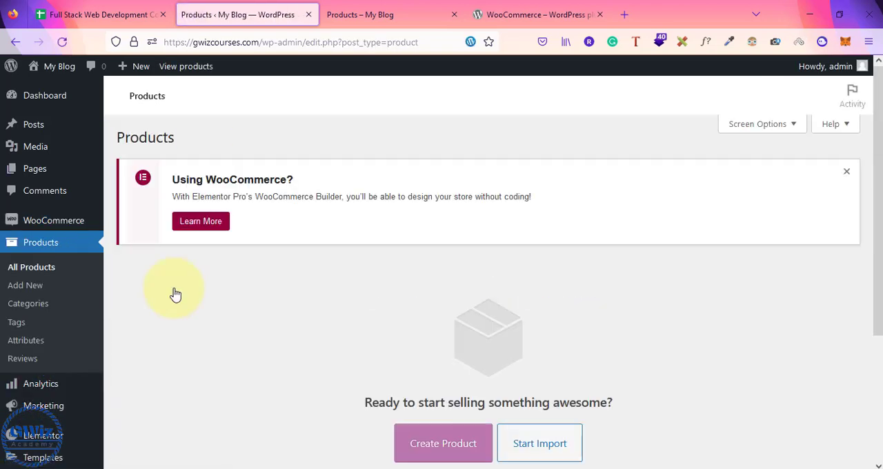
scroll(175, 294, down, 2)
scroll(176, 295, up, 2)
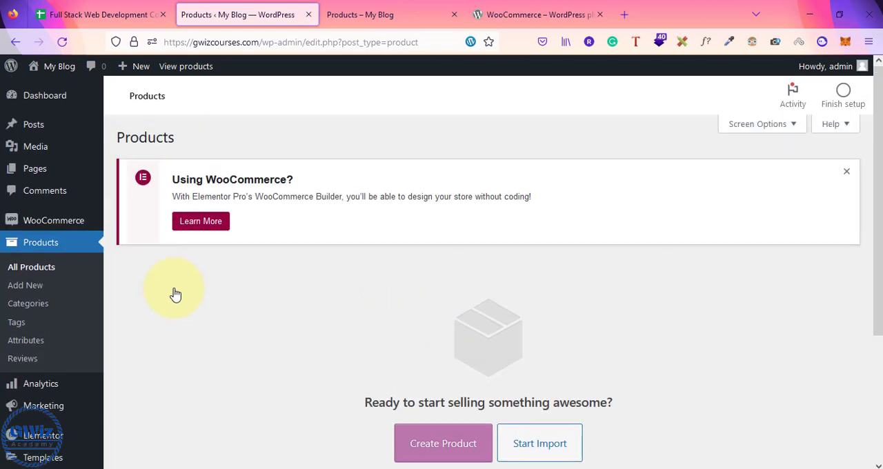
scroll(175, 294, down, 2)
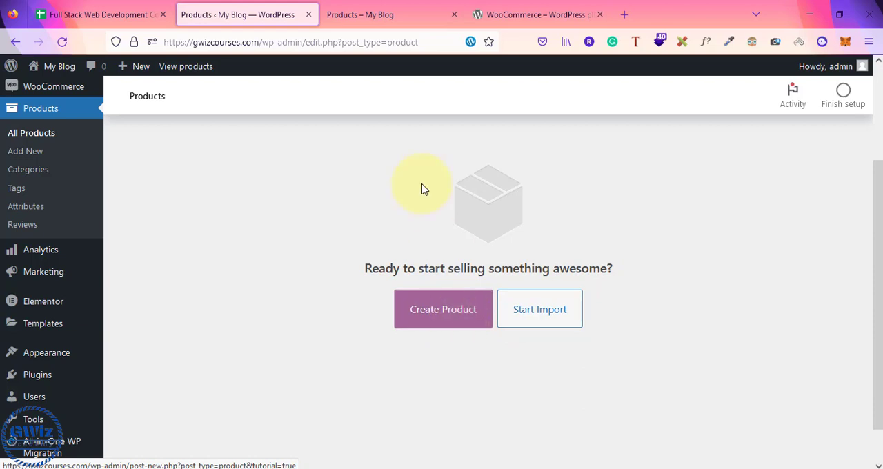
Step: Review the Shop page and the wordpress.org WooCommerce plugin page, and return to the Products admin page
click(366, 15)
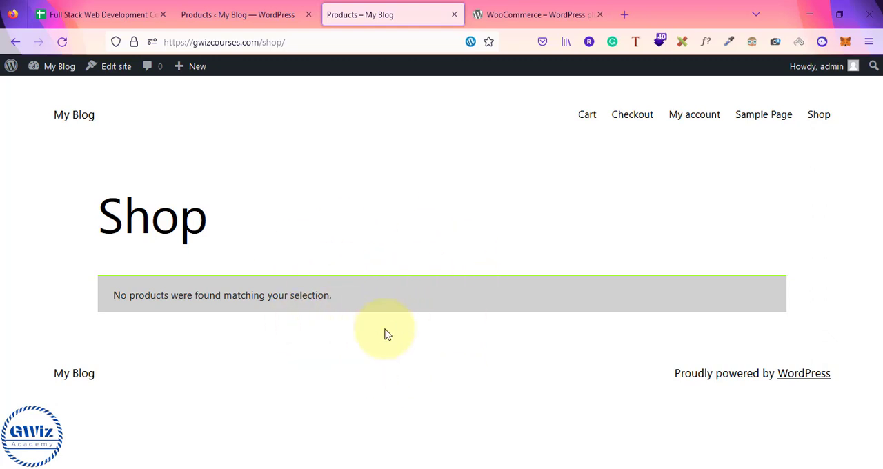
click(276, 15)
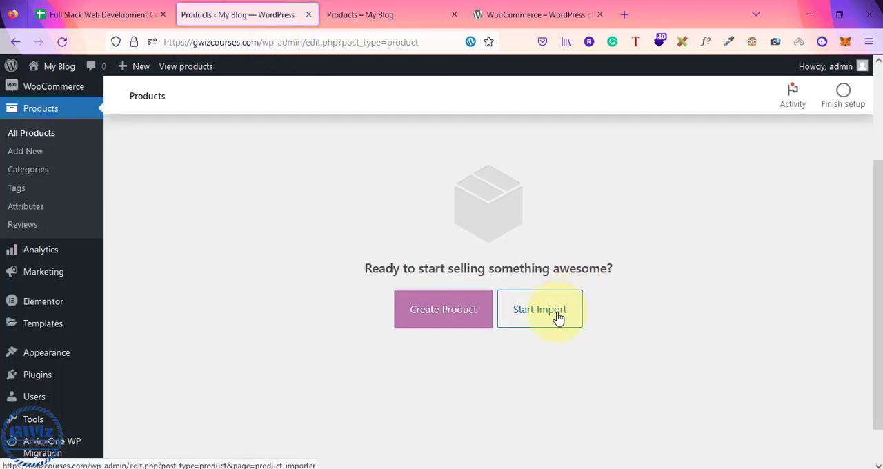
click(545, 8)
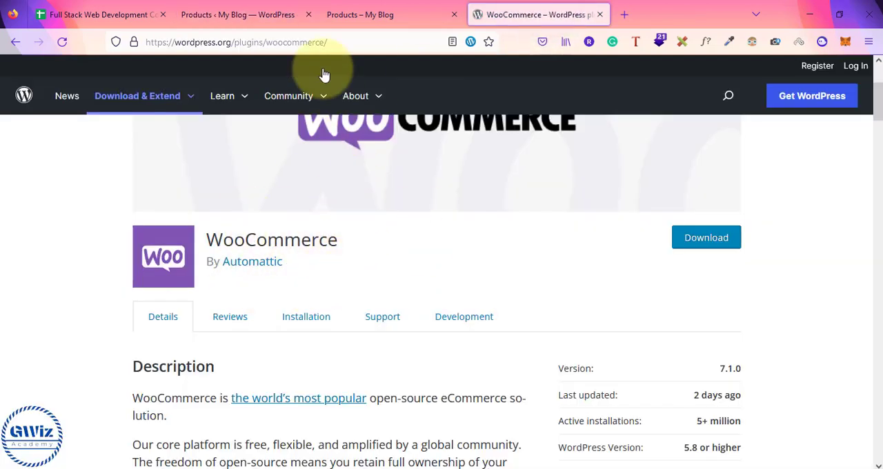
click(238, 15)
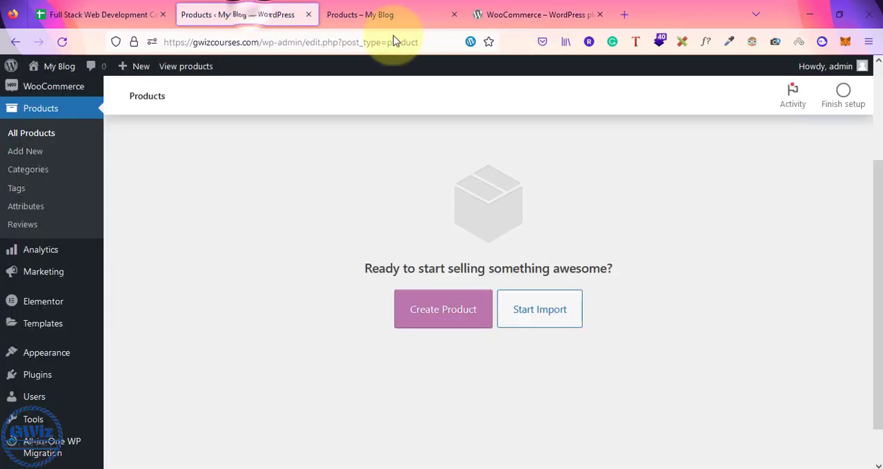
Step: Start a product import, upload the sample_products CSV from woocommerce.7.1.0's sample-data folder in Downloads, and continue to column mapping
click(552, 315)
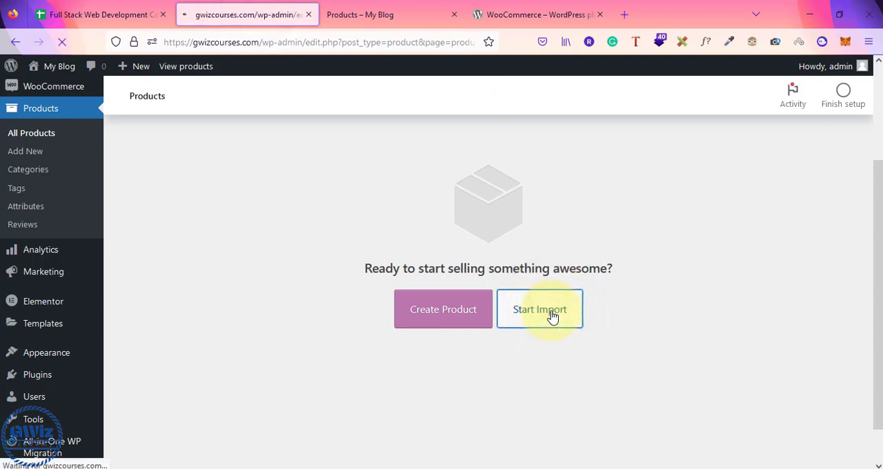
scroll(552, 317, down, 2)
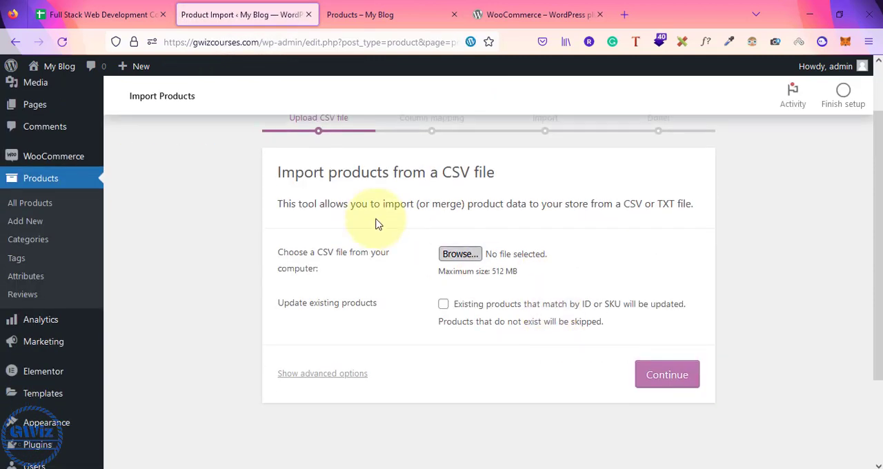
click(460, 254)
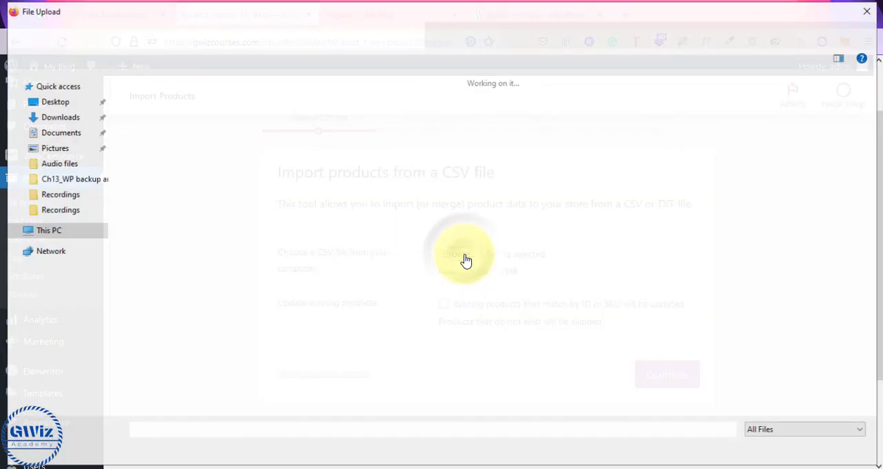
double_click(337, 149)
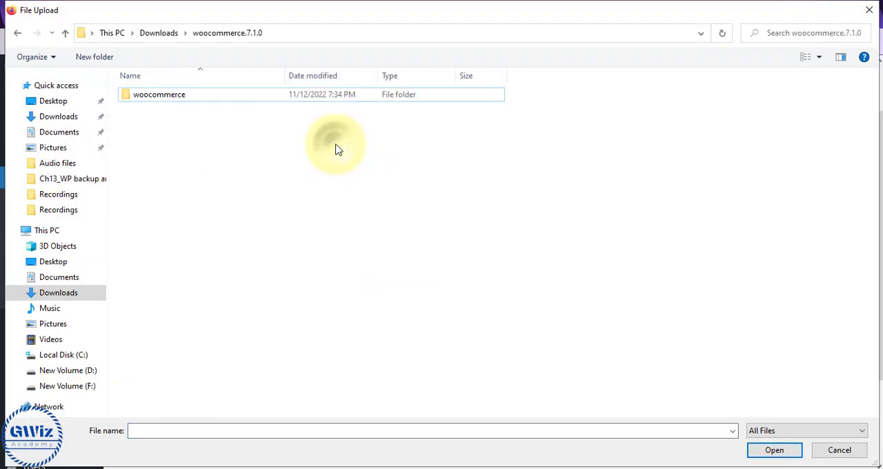
double_click(265, 96)
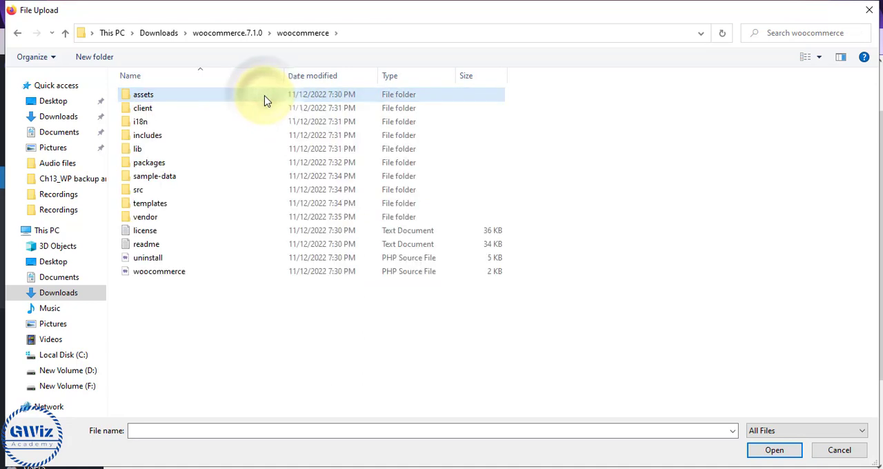
double_click(178, 181)
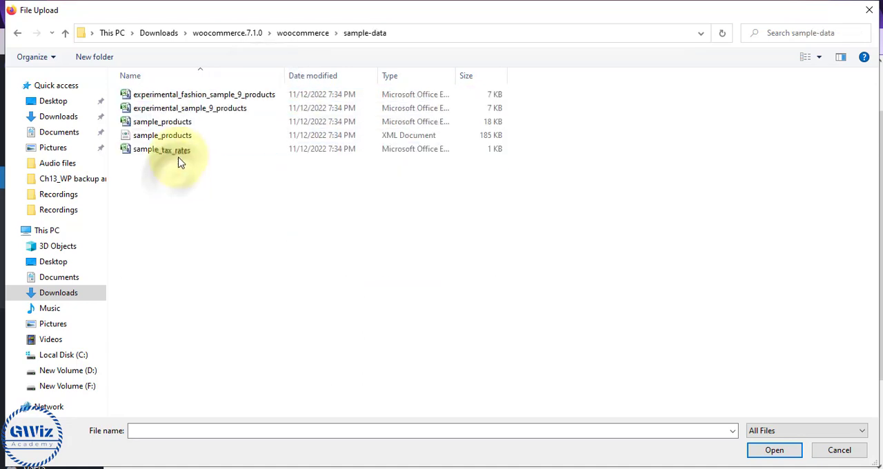
click(164, 124)
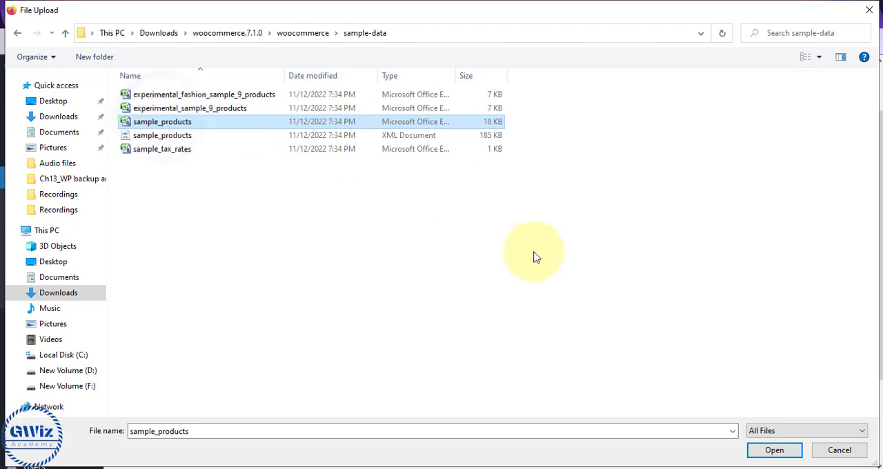
click(774, 451)
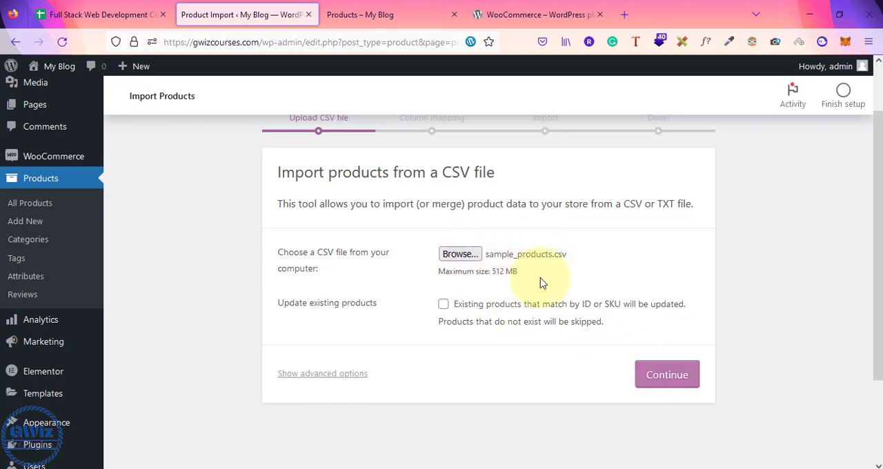
click(675, 385)
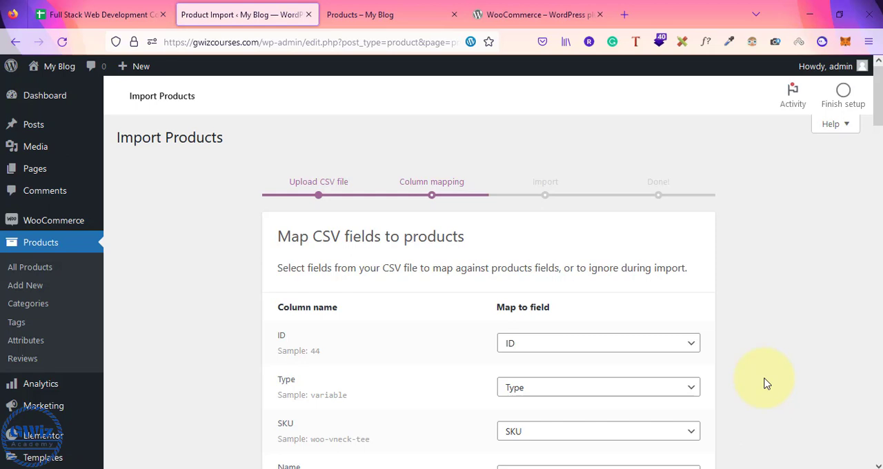
Step: Review the CSV column mapping, run the importer with the default mappings, and check the import summary
scroll(764, 384, down, 3)
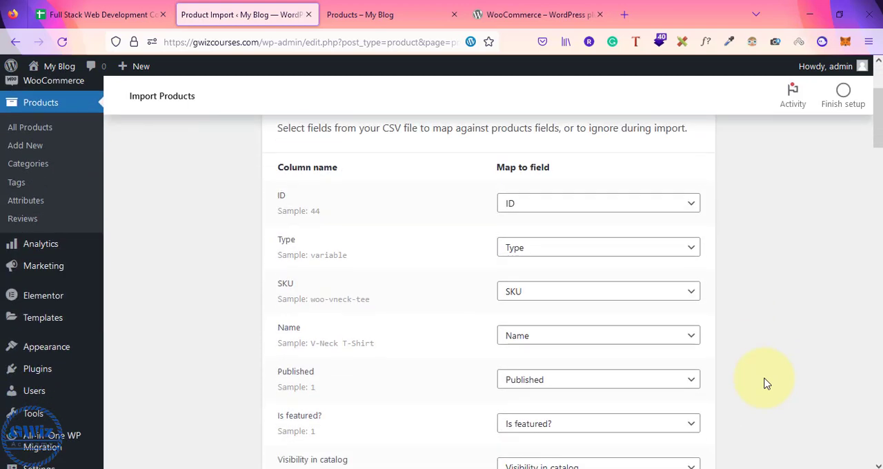
scroll(764, 384, down, 2)
scroll(765, 383, up, 4)
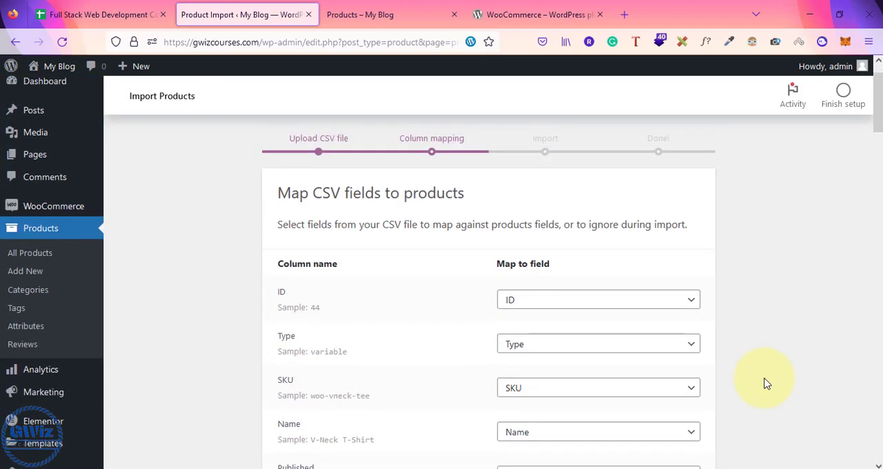
scroll(764, 384, down, 4)
scroll(764, 384, up, 5)
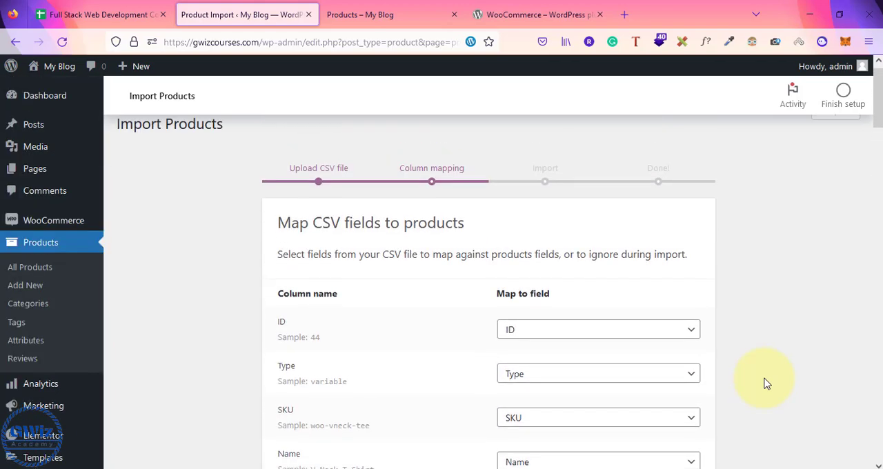
scroll(765, 383, down, 10)
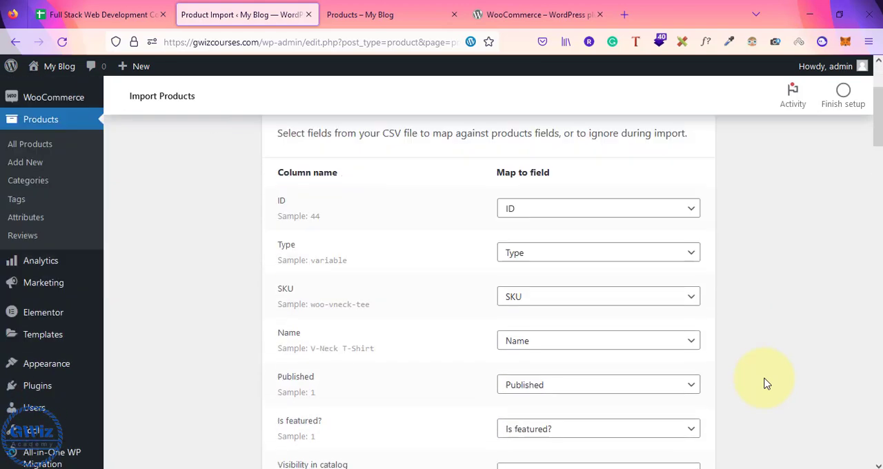
scroll(764, 384, down, 15)
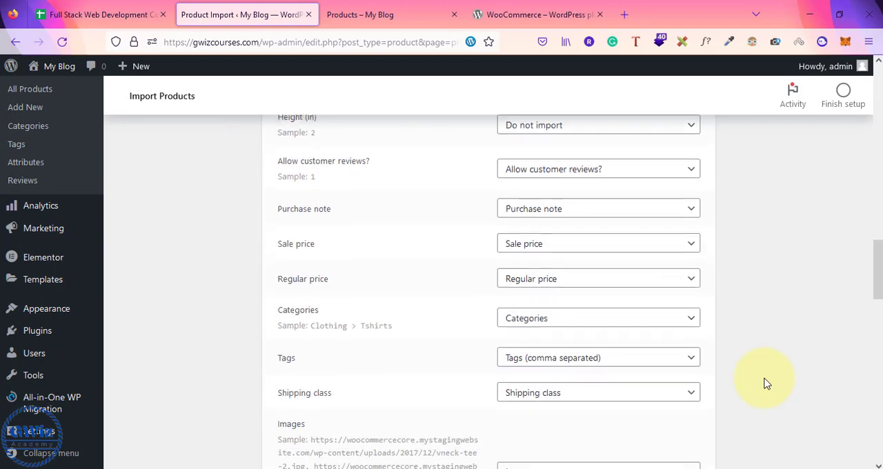
scroll(765, 384, down, 8)
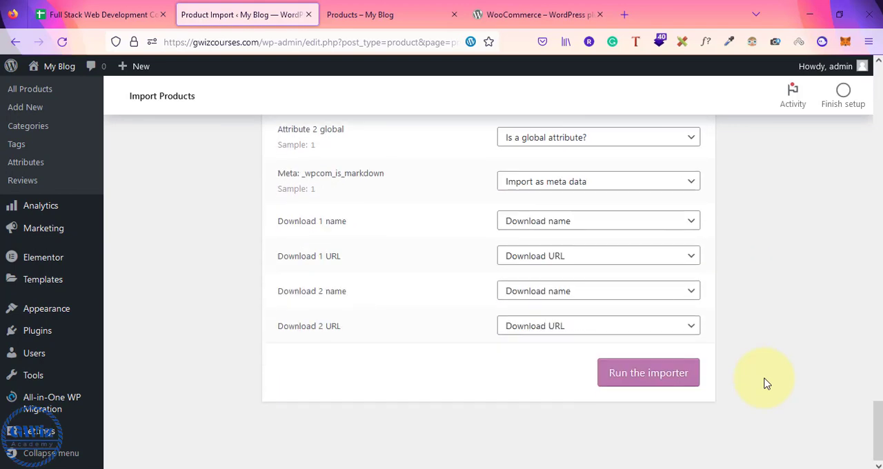
click(654, 373)
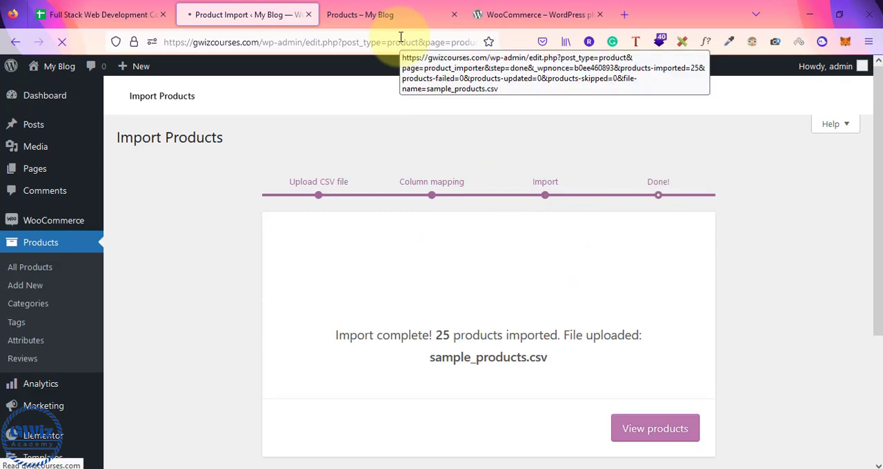
scroll(368, 325, down, 3)
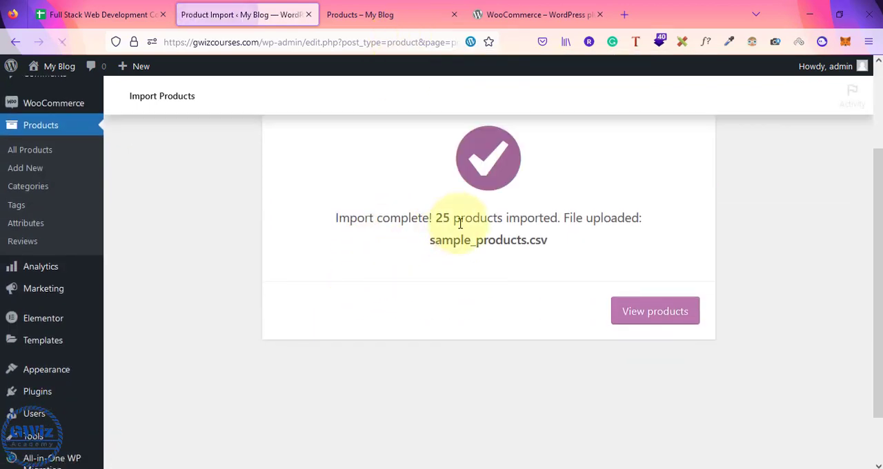
drag(437, 218, 568, 238)
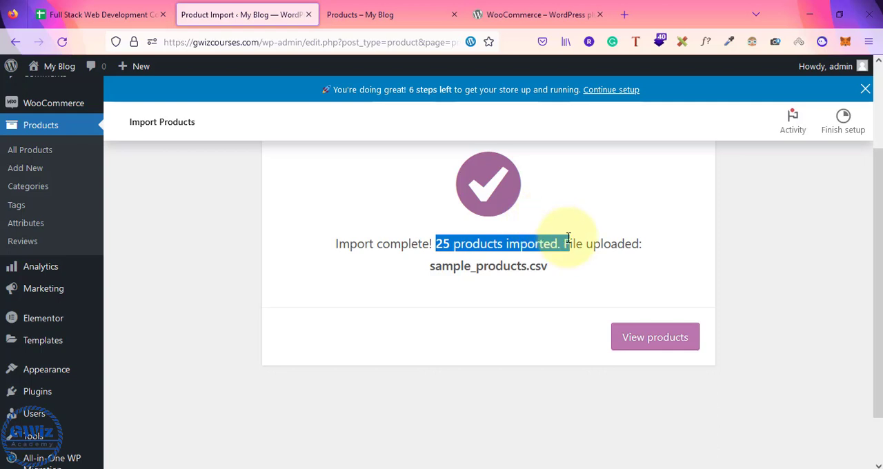
Step: Reload the site's Shop page and look through the imported products, from Album to V-Neck T-Shirt
click(412, 14)
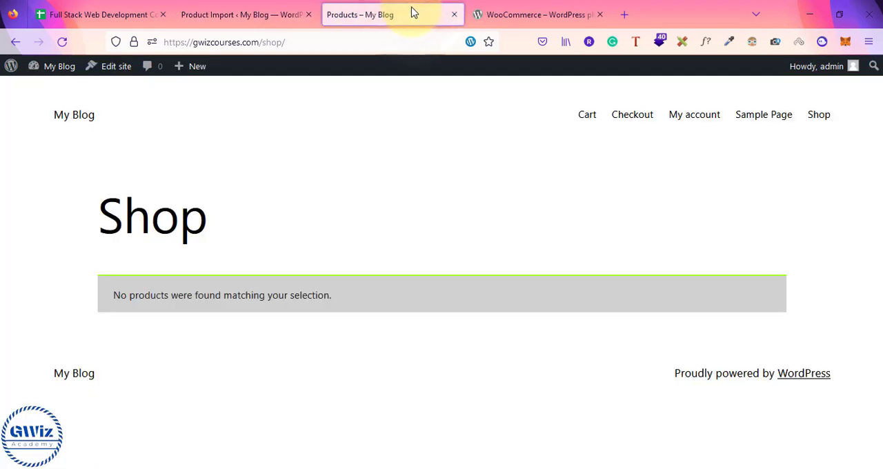
click(292, 42)
key(Return)
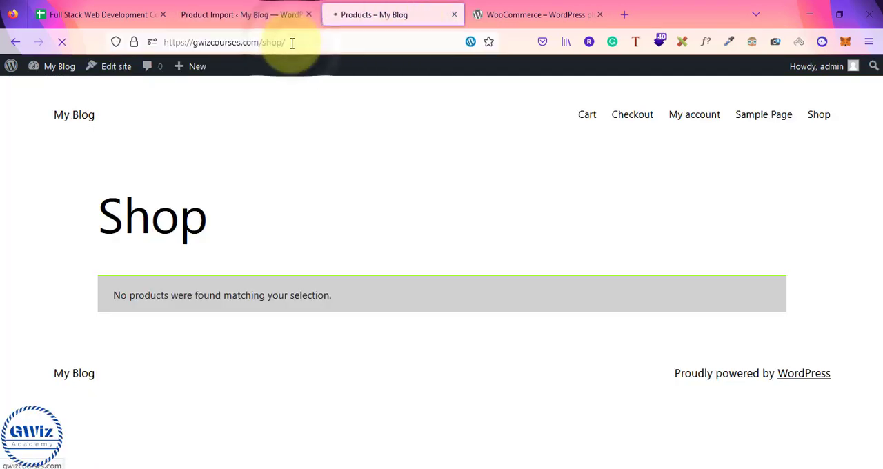
scroll(371, 209, down, 3)
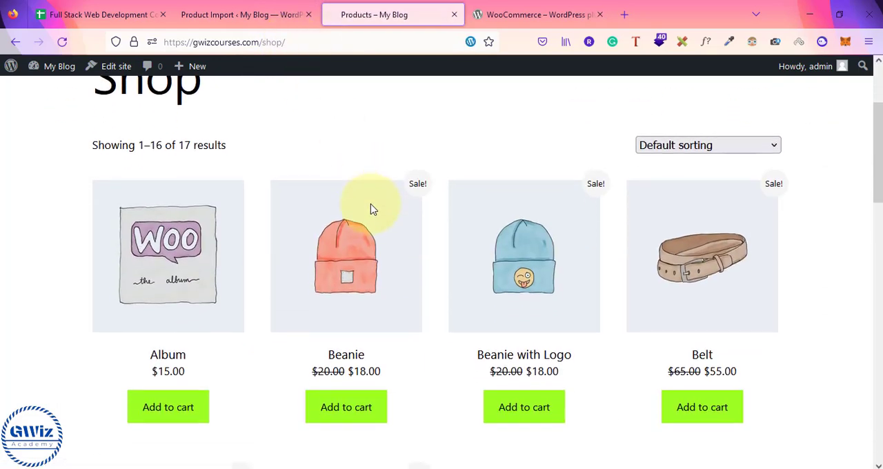
scroll(370, 206, down, 8)
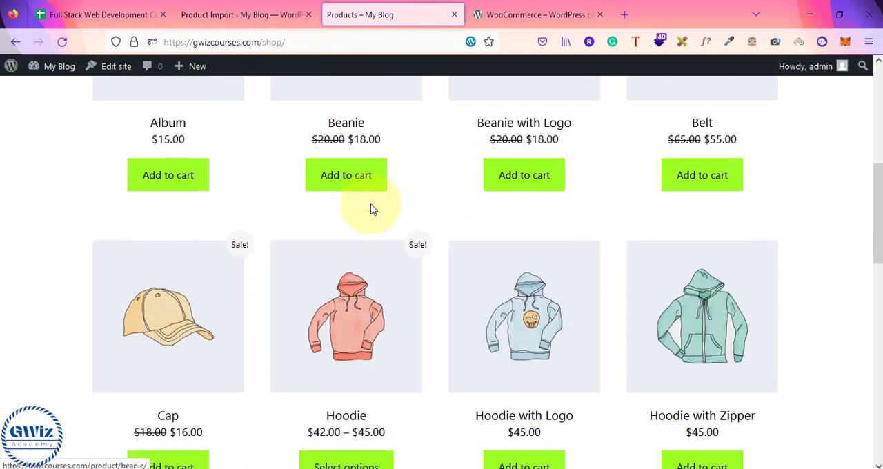
scroll(370, 209, down, 4)
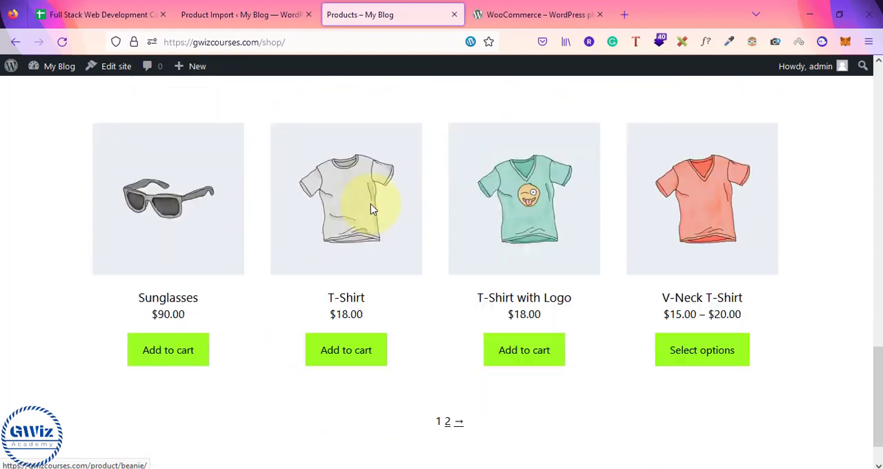
scroll(371, 207, up, 5)
scroll(371, 209, up, 9)
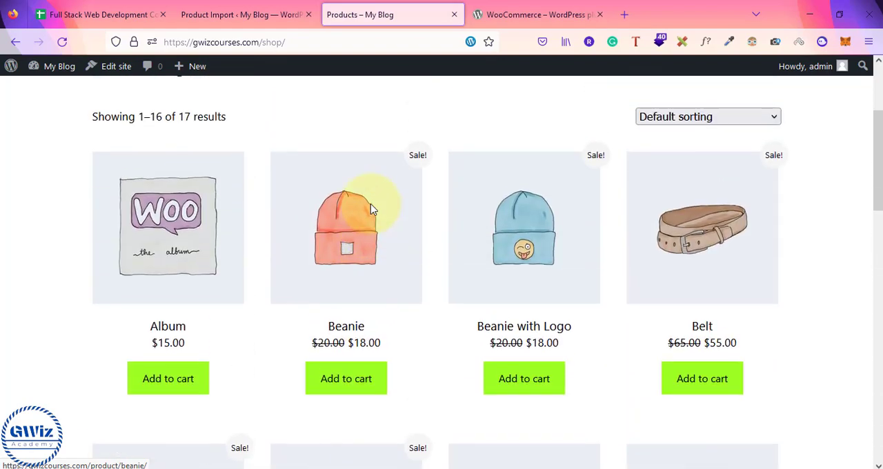
scroll(370, 209, down, 7)
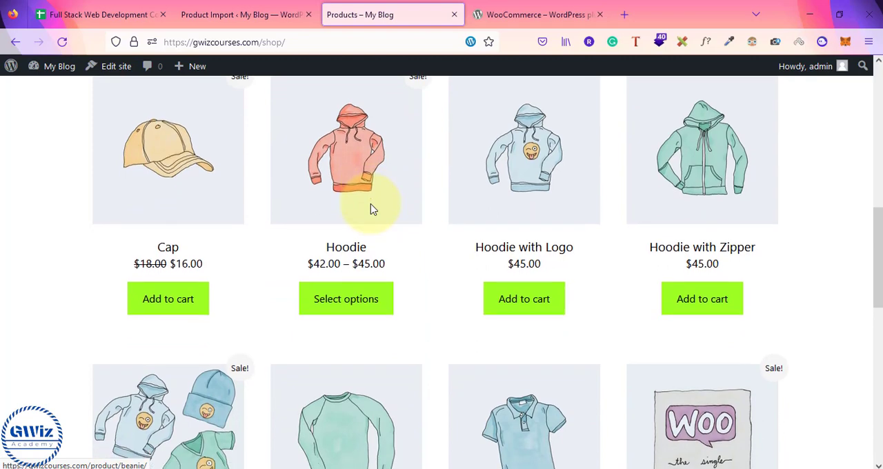
scroll(371, 210, down, 4)
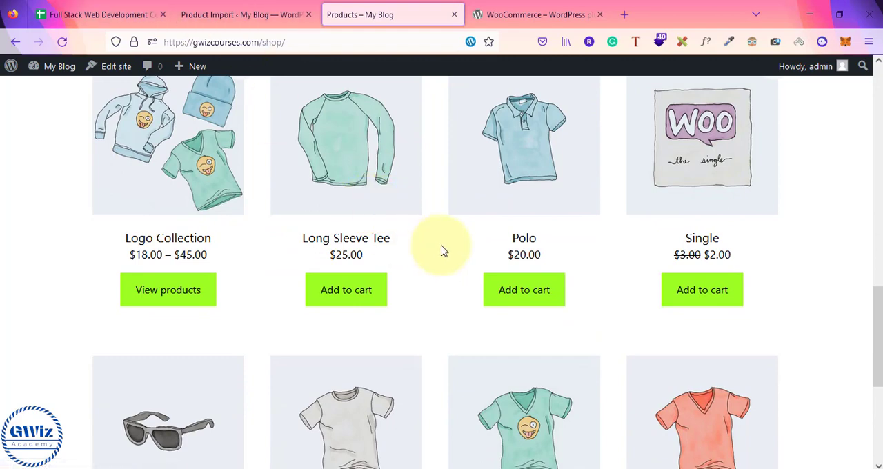
scroll(444, 250, up, 4)
scroll(444, 250, down, 3)
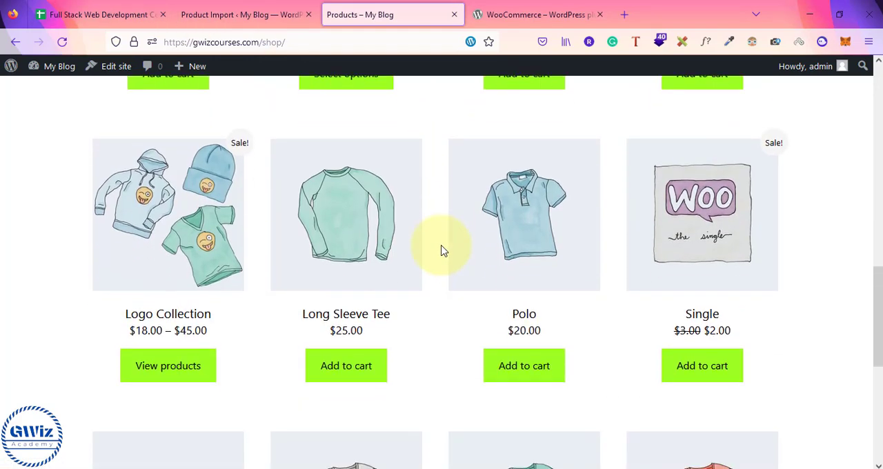
Step: Open the Logo Collection product, set the Hoodie with Logo quantity to 3, and review the product's description and reviews
click(184, 171)
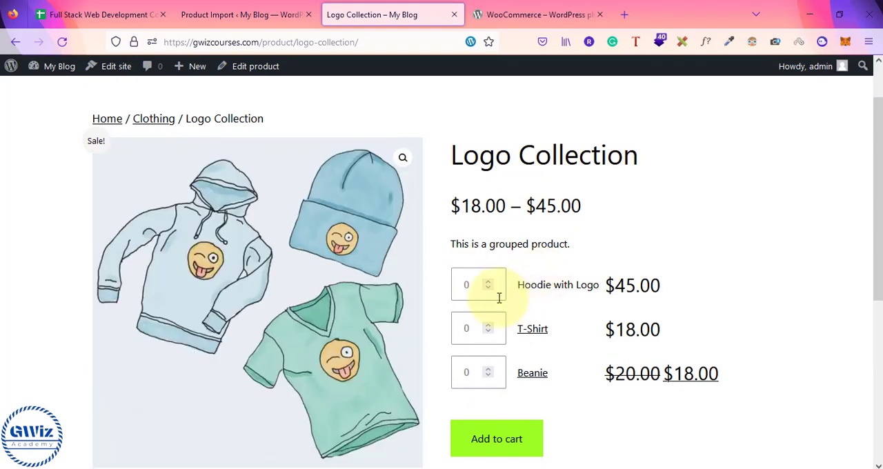
click(486, 282)
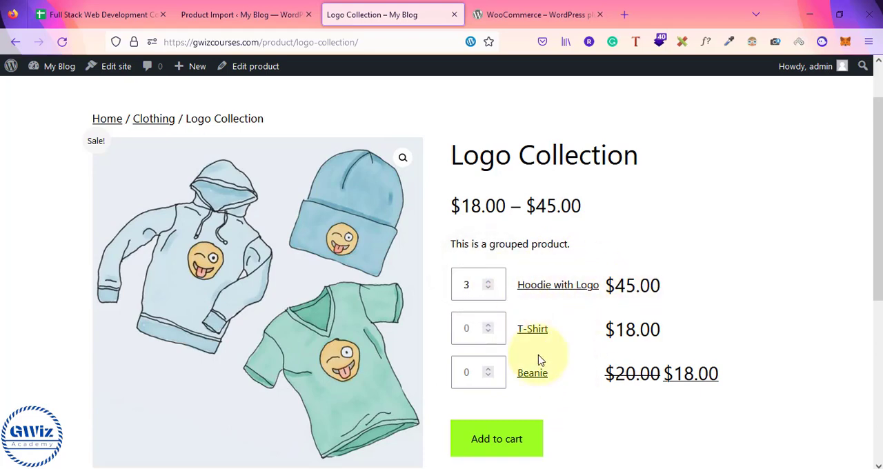
scroll(558, 371, down, 4)
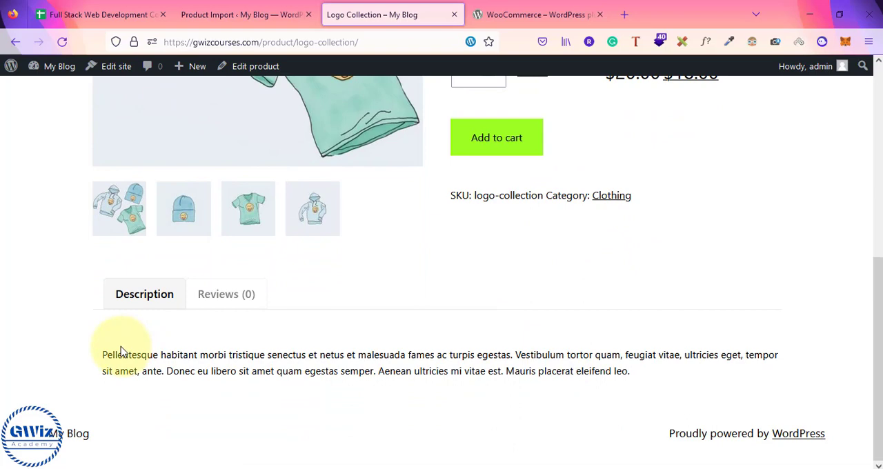
click(236, 298)
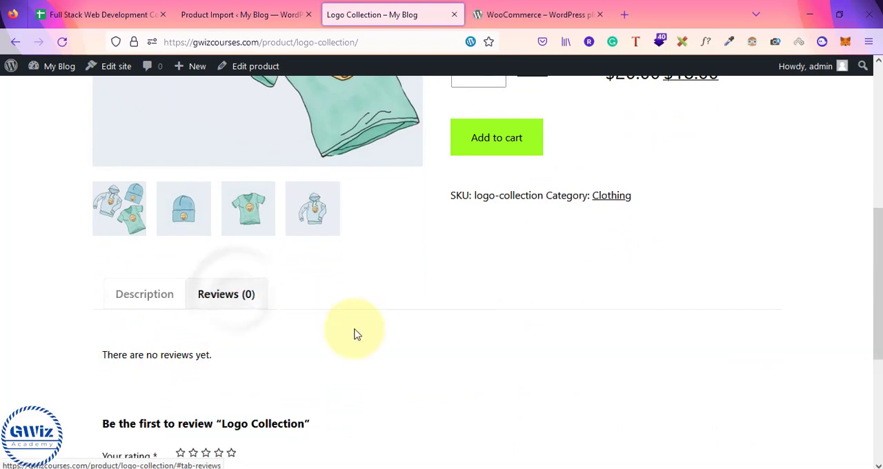
scroll(357, 335, down, 4)
scroll(355, 335, up, 6)
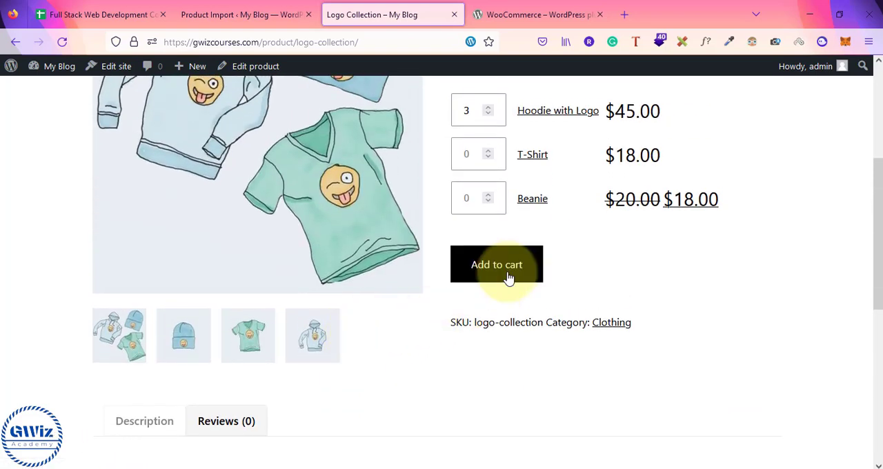
Step: Add the chosen Logo Collection items to the cart and open the cart to review its contents
click(507, 278)
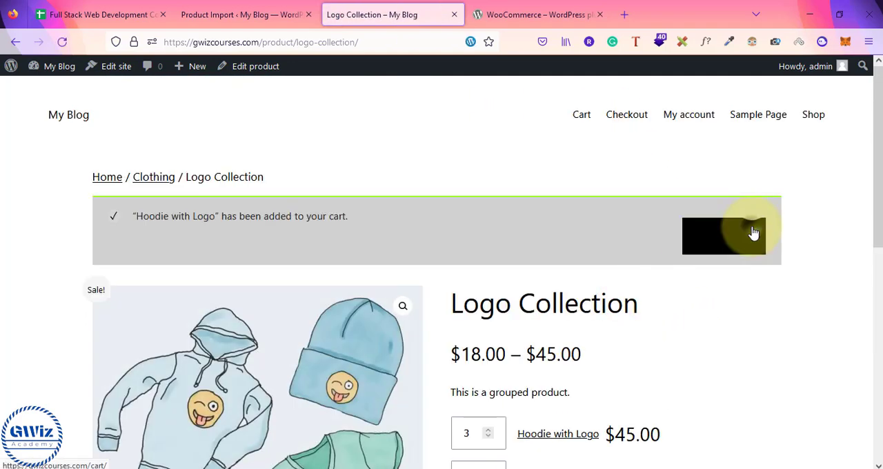
click(754, 234)
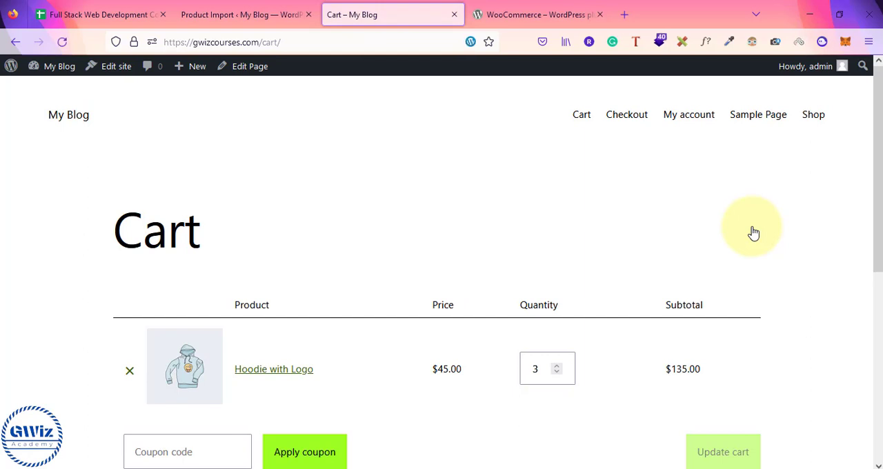
scroll(753, 234, down, 3)
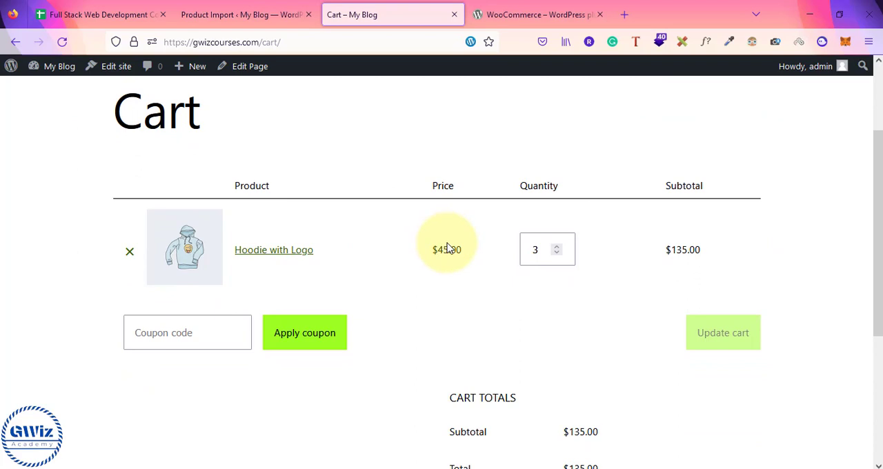
Step: Look over the cart page from the Hoodie with Logo line to the coupon field and cart totals
scroll(448, 247, up, 3)
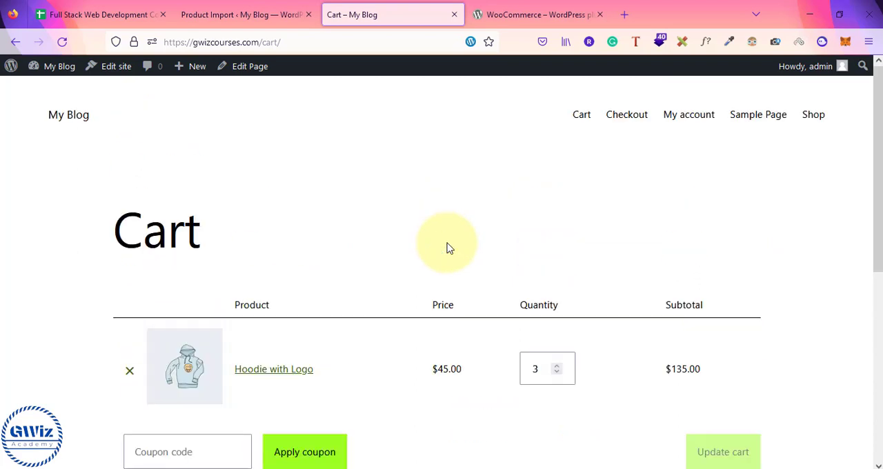
scroll(681, 242, down, 5)
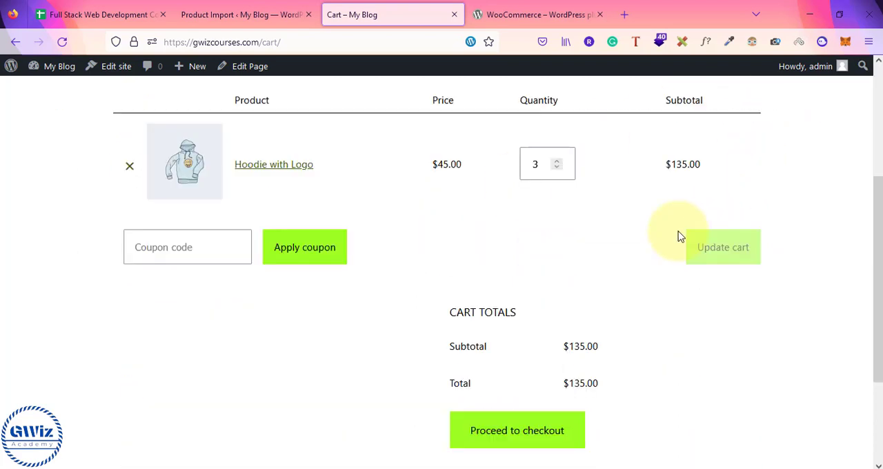
scroll(679, 237, up, 5)
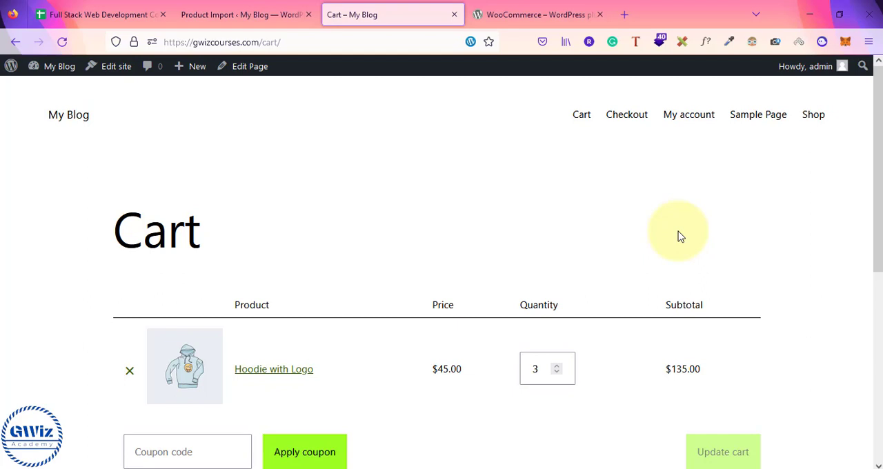
Step: Switch to the course outline in Google Sheets and go through the WooCommerce topics from Products Simple to Razorpay Integration
click(107, 6)
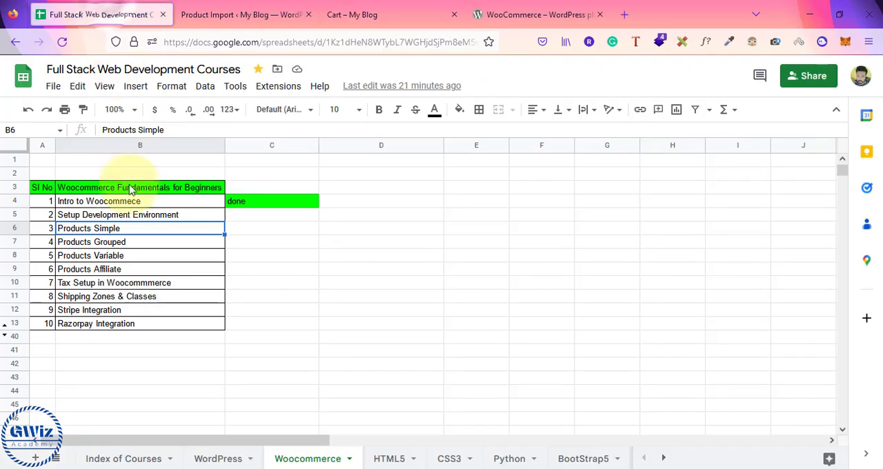
drag(103, 230, 107, 272)
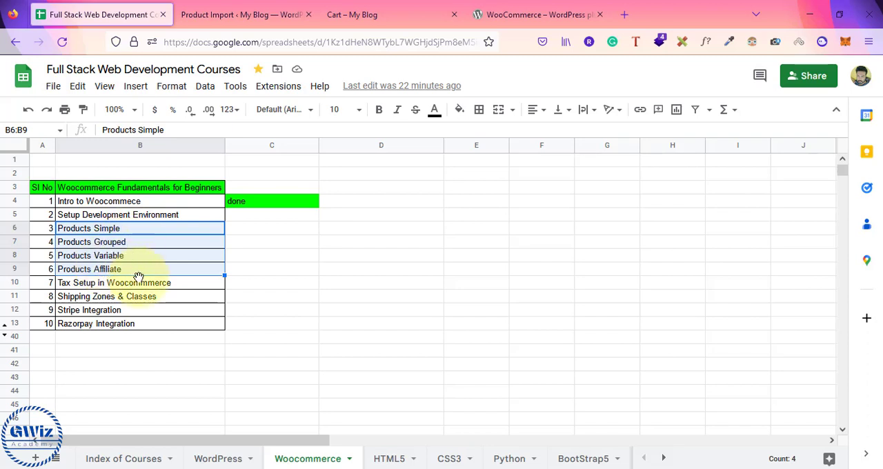
click(145, 298)
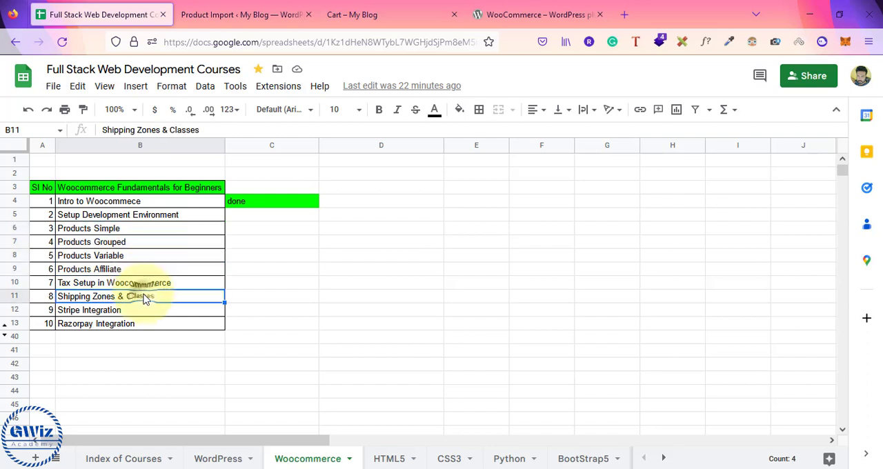
click(128, 311)
shift+click(131, 335)
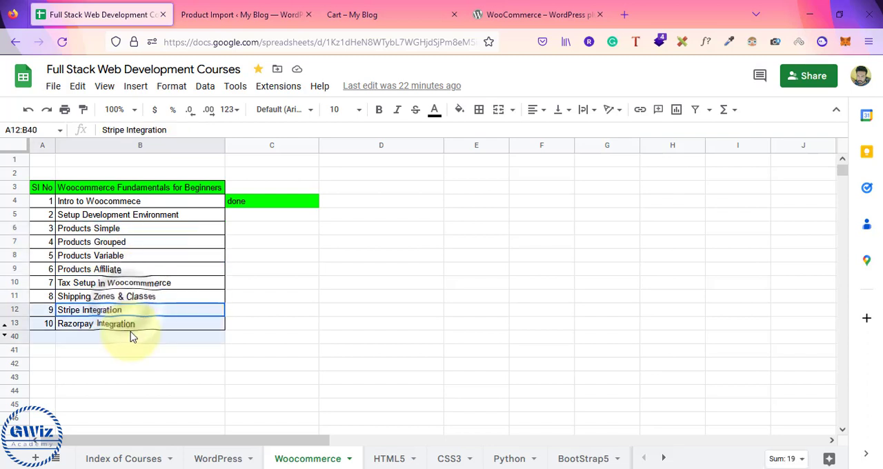
Step: Return to the site's Cart page and recheck the cart totals and the checkout option
click(238, 14)
click(385, 7)
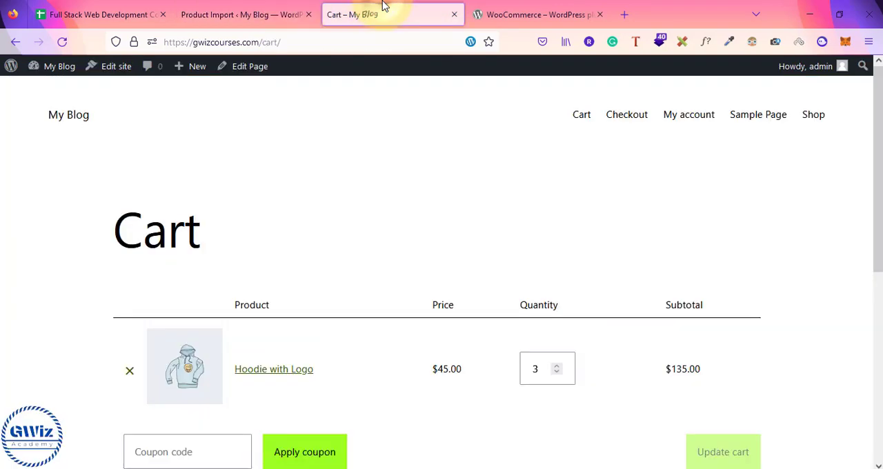
scroll(626, 186, down, 4)
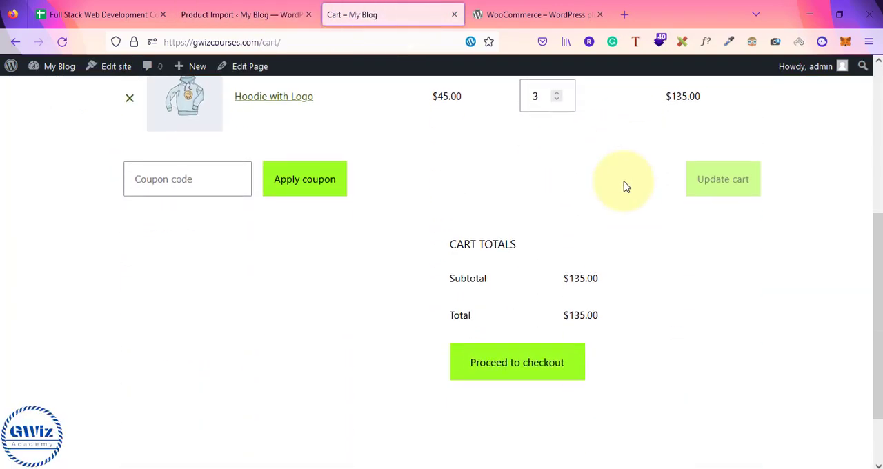
scroll(625, 187, up, 5)
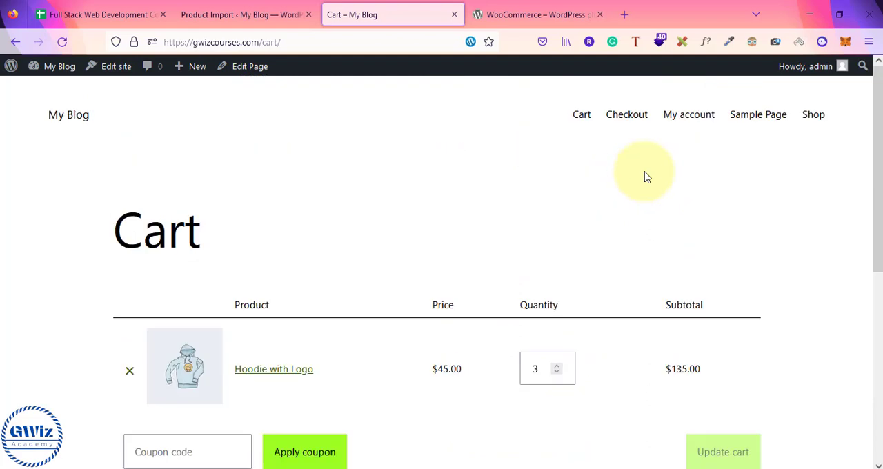
Step: Switch to the Notepad checklist and review the WordPress installation options, the WooCommerce installation and the sample product import, highlighting each item
mouse_move(61, 76)
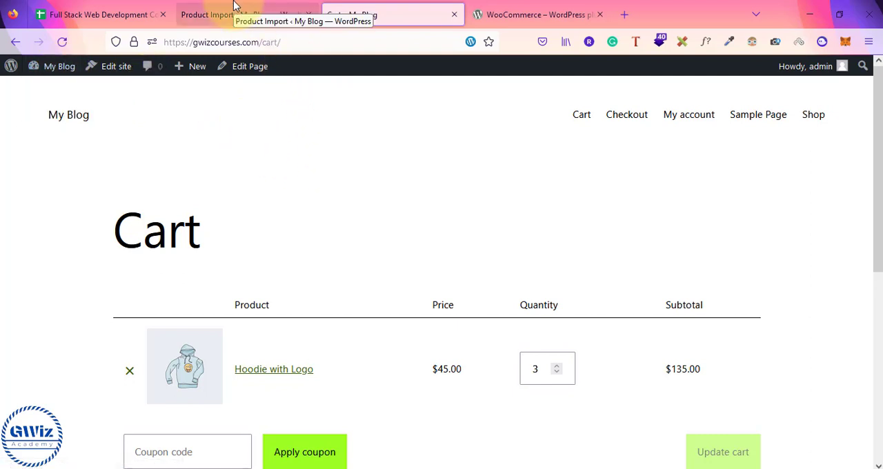
click(552, 468)
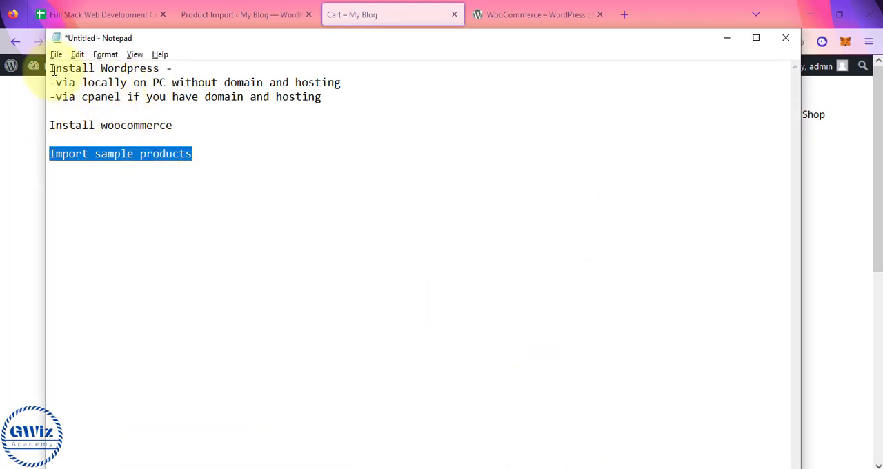
drag(51, 69, 166, 69)
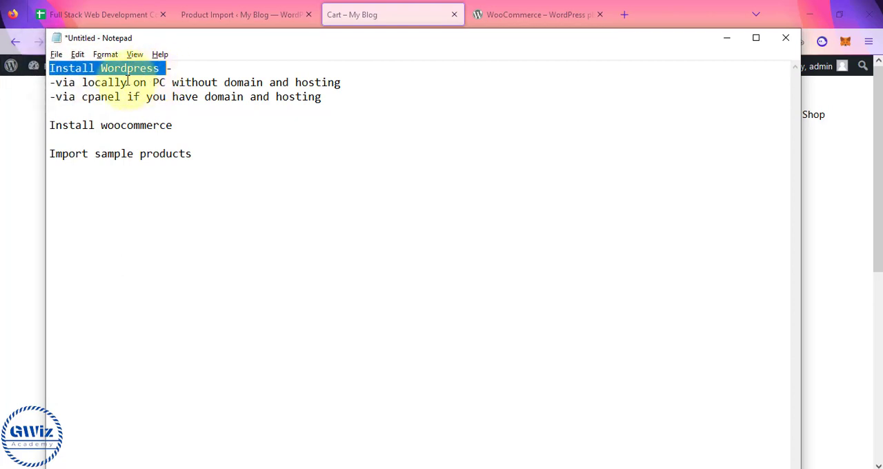
drag(55, 82, 349, 90)
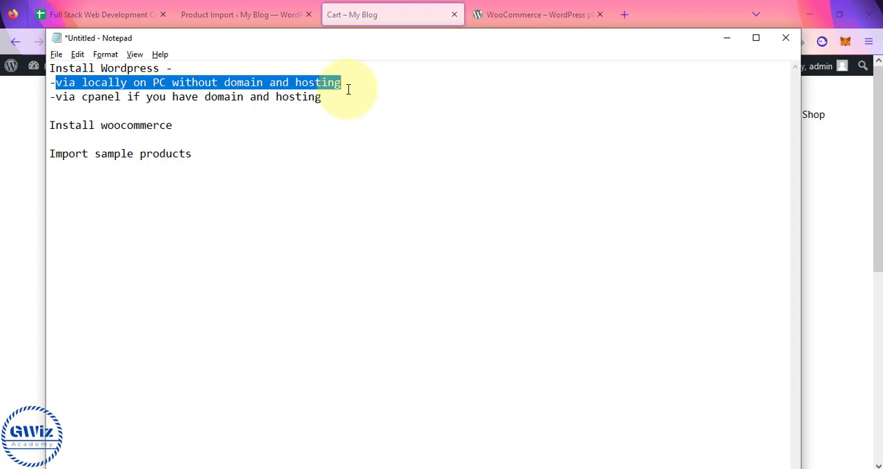
drag(61, 97, 322, 99)
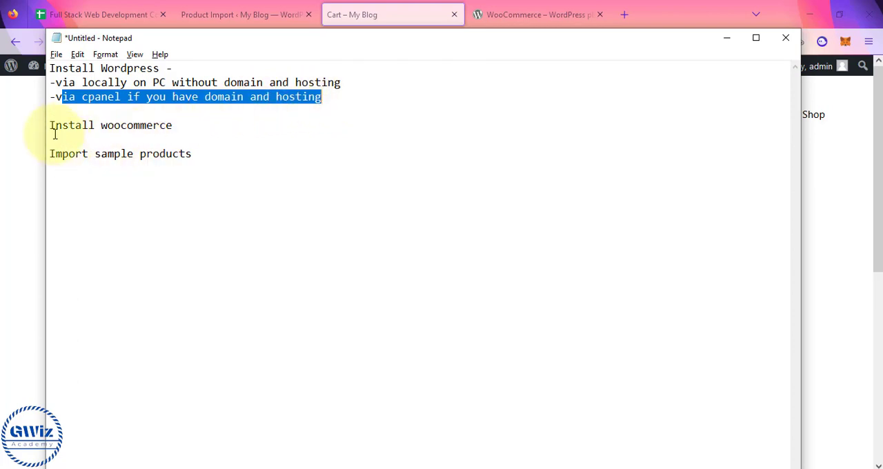
drag(49, 127, 207, 162)
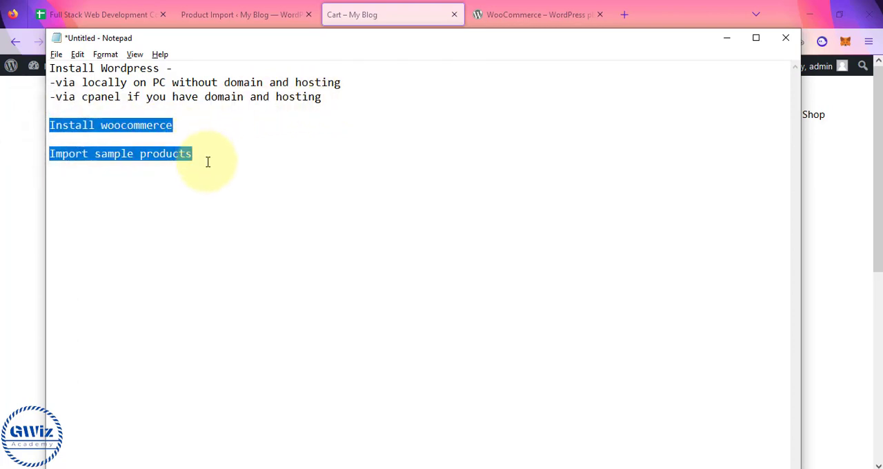
click(23, 224)
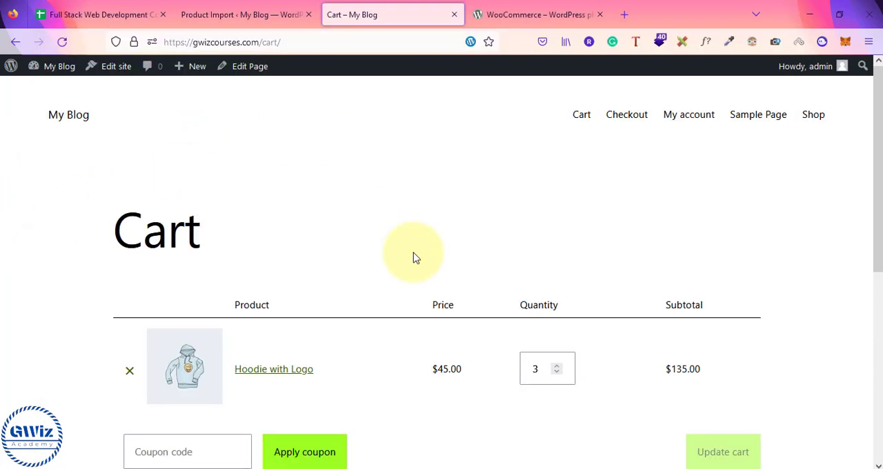
Step: Revisit the product import summary in WordPress, and highlight the lessons Products Simple to Products Affiliate in the Google Sheets course outline
click(279, 10)
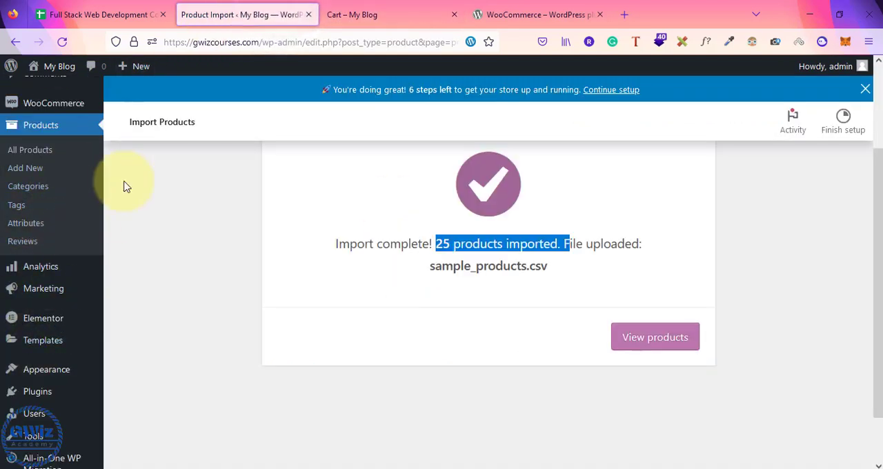
click(103, 13)
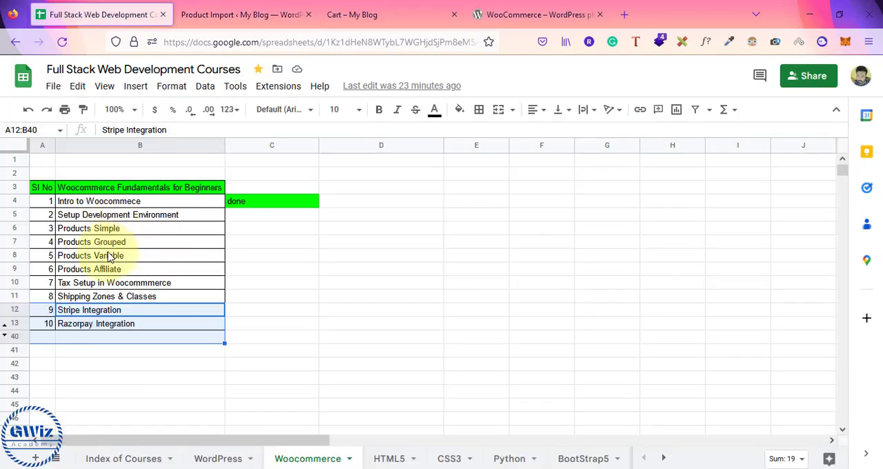
drag(138, 234, 141, 279)
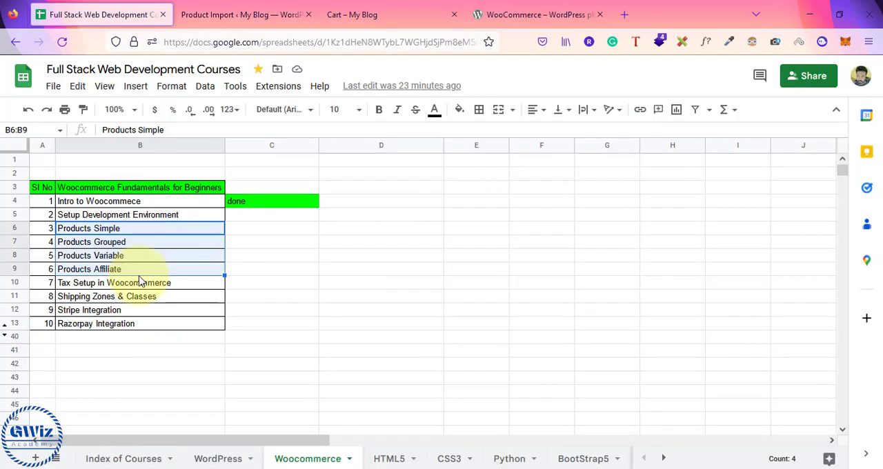